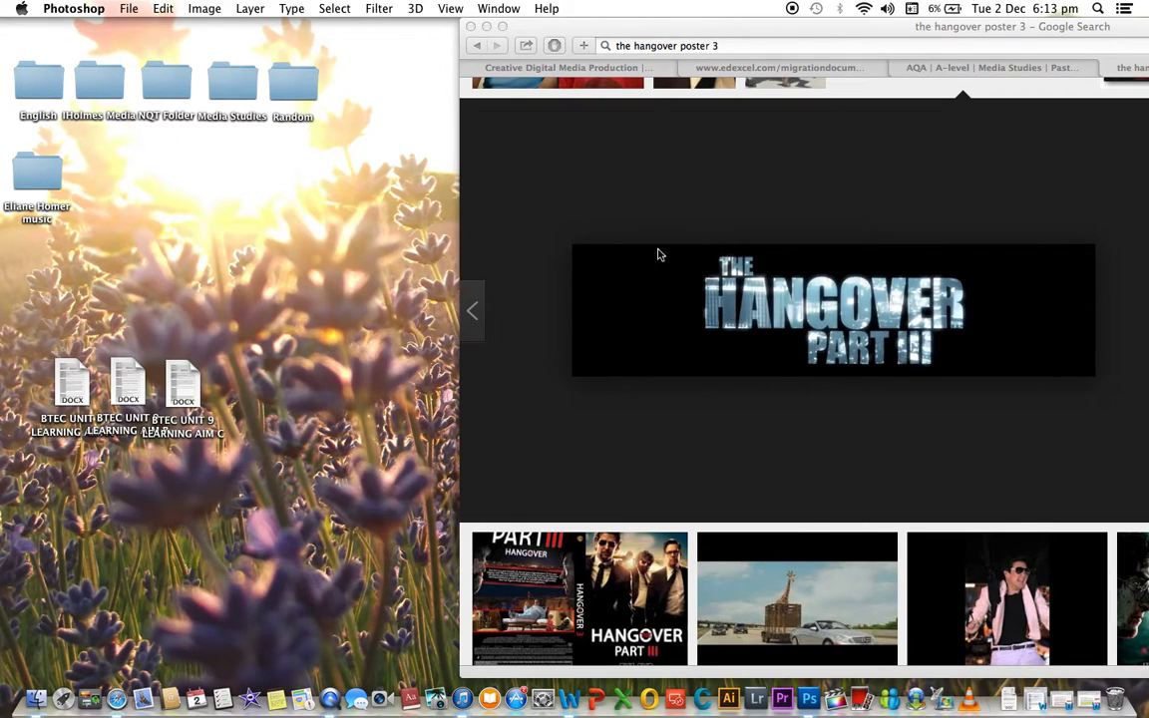
Bring Photoshop forward and open the New document settings (30 × 20 inches, 300 ppi).
click(129, 8)
click(141, 26)
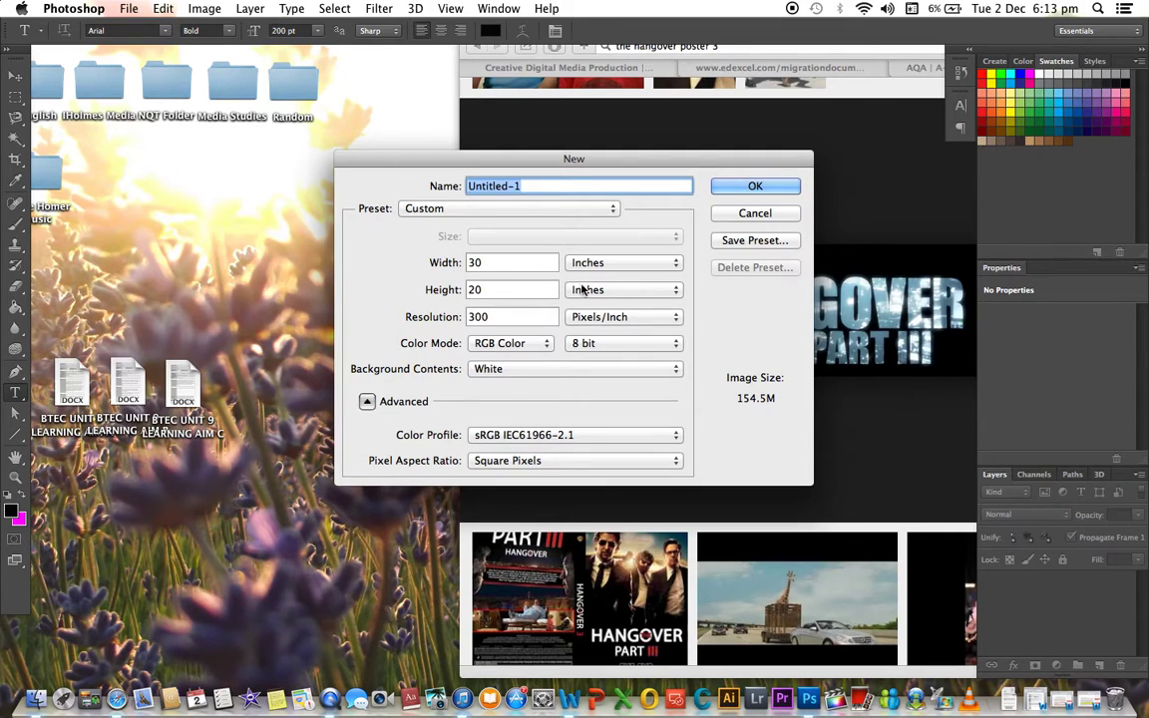
Create a 30 × 20 inch, 300 ppi document named 'FILM POSTER'.
key(BackSpace)
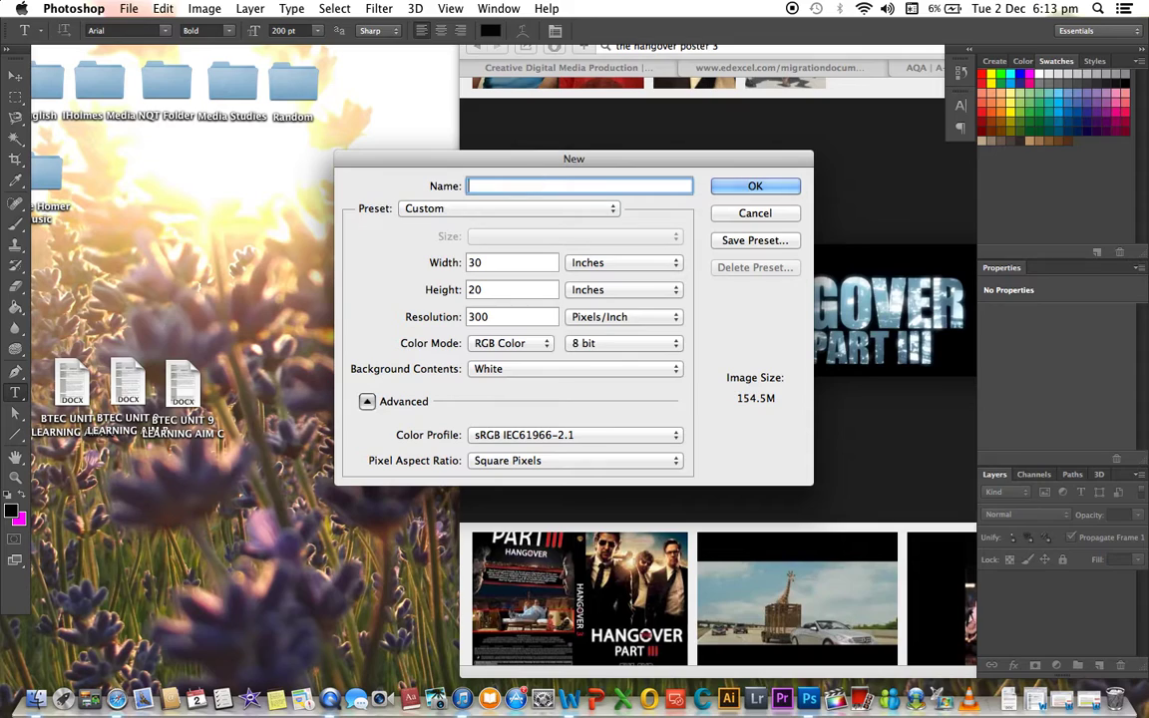
text(FILM PO)
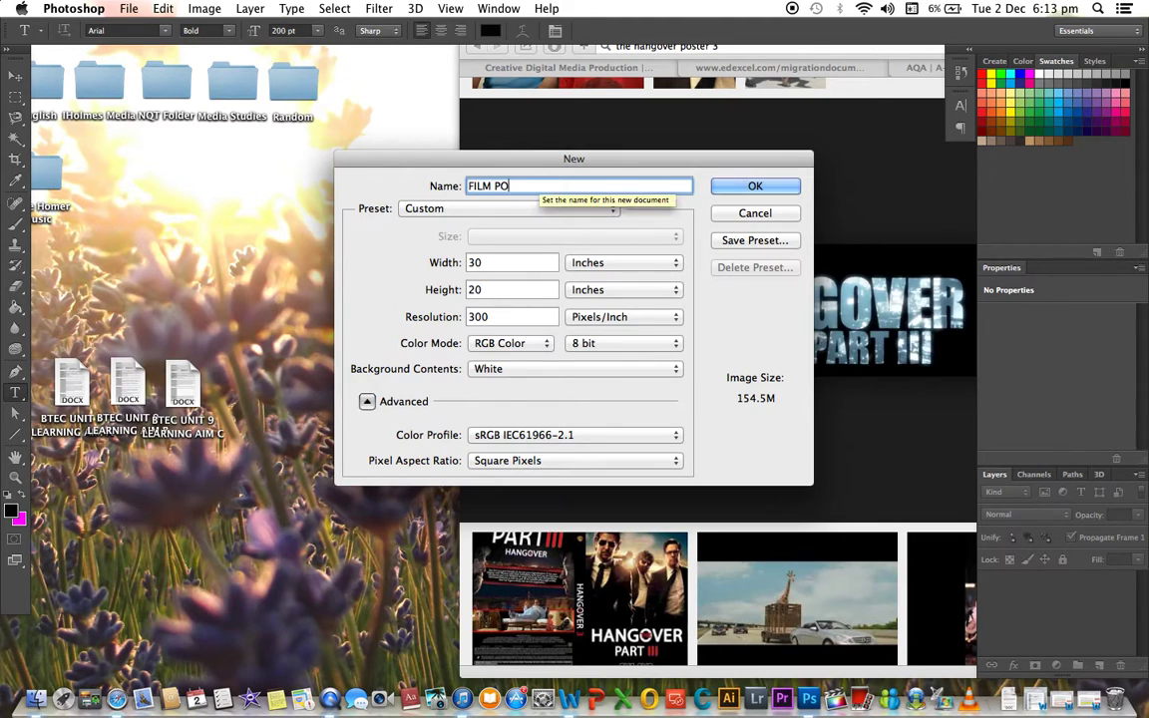
text(STER)
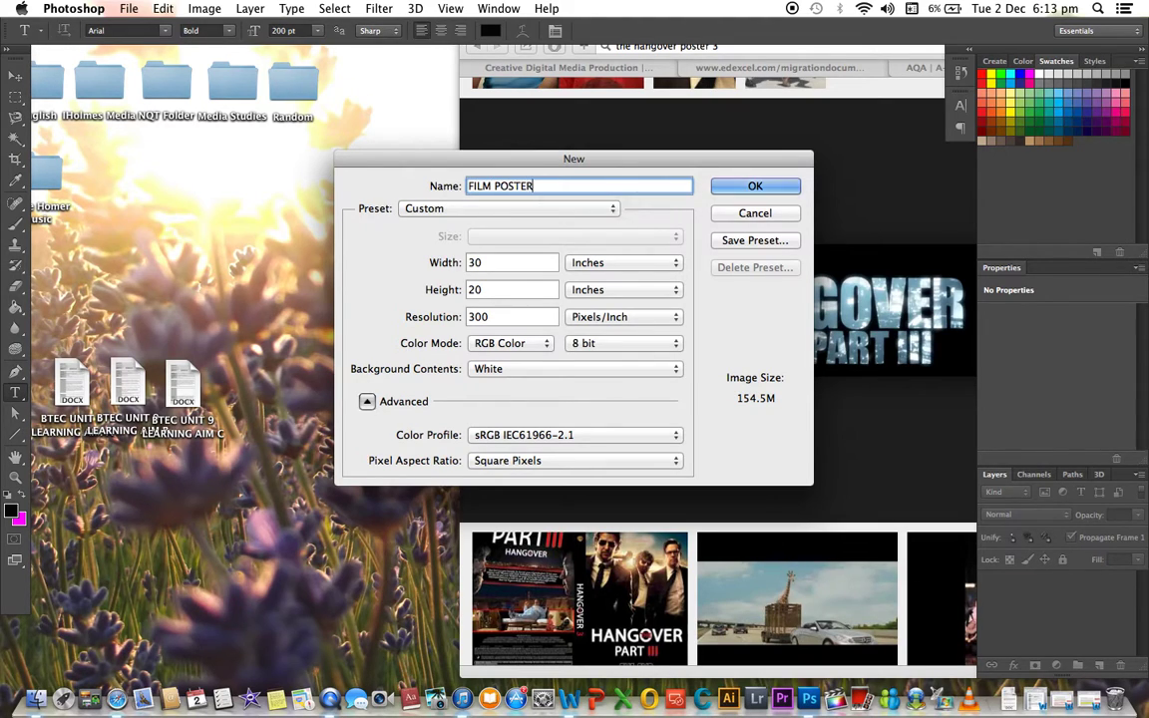
click(769, 186)
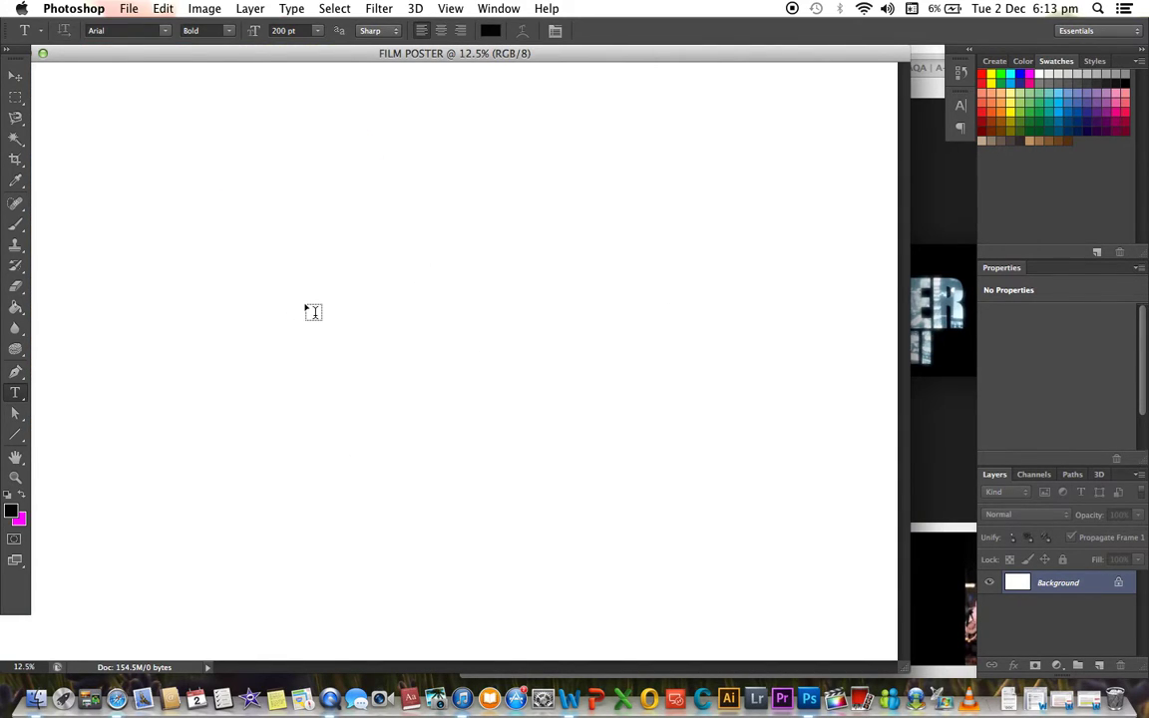
Unlock the Background as Layer 0, fill the canvas solid black, and return to Safari.
click(1119, 586)
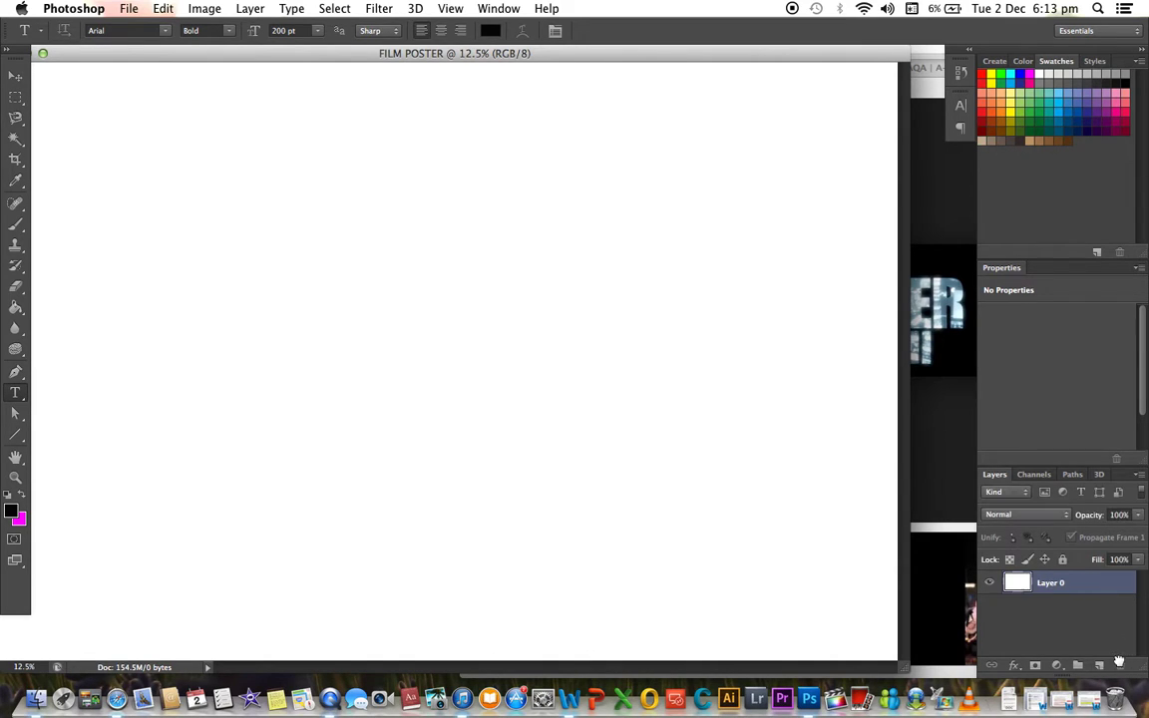
double_click(657, 55)
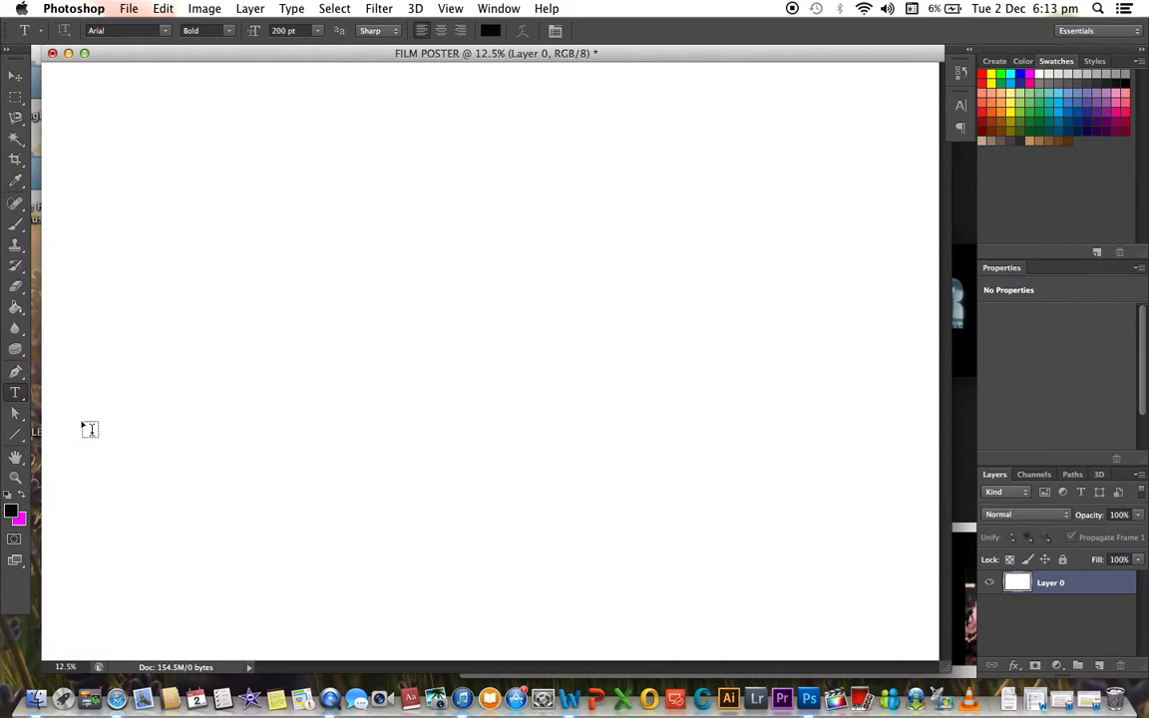
click(16, 309)
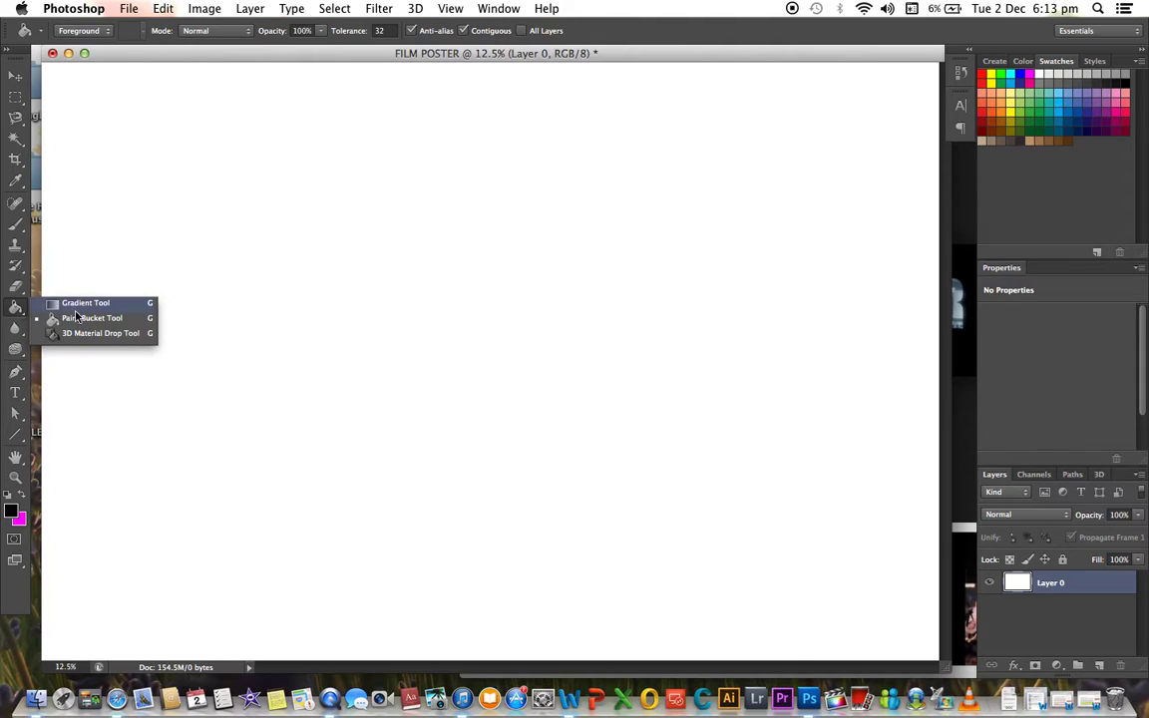
click(84, 319)
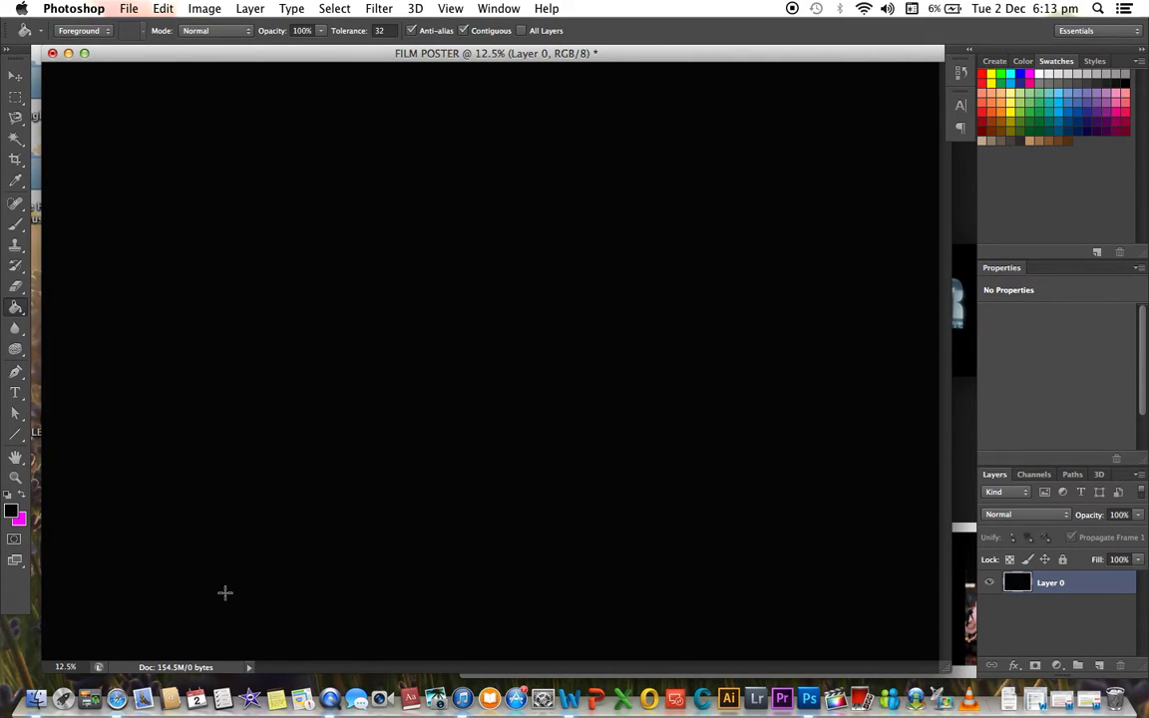
click(117, 698)
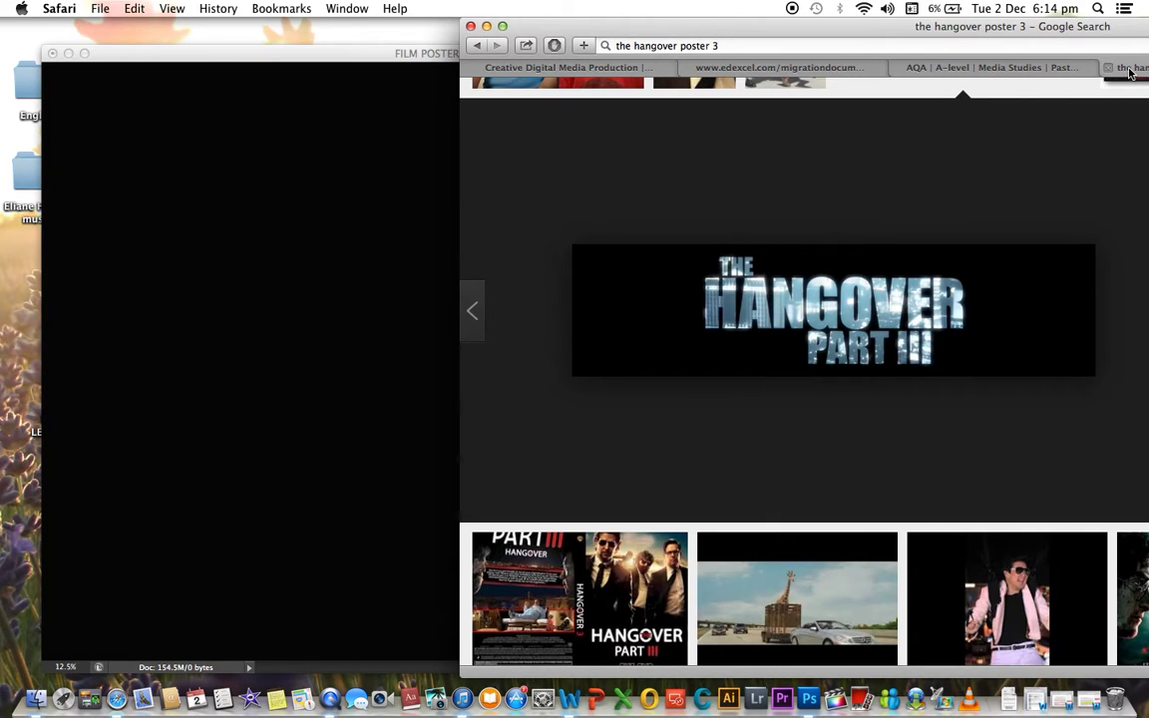
Drag the NYC skyline photo from its Safari tab into FILM POSTER as Layer 1.
drag(1085, 27, 816, 27)
click(1029, 67)
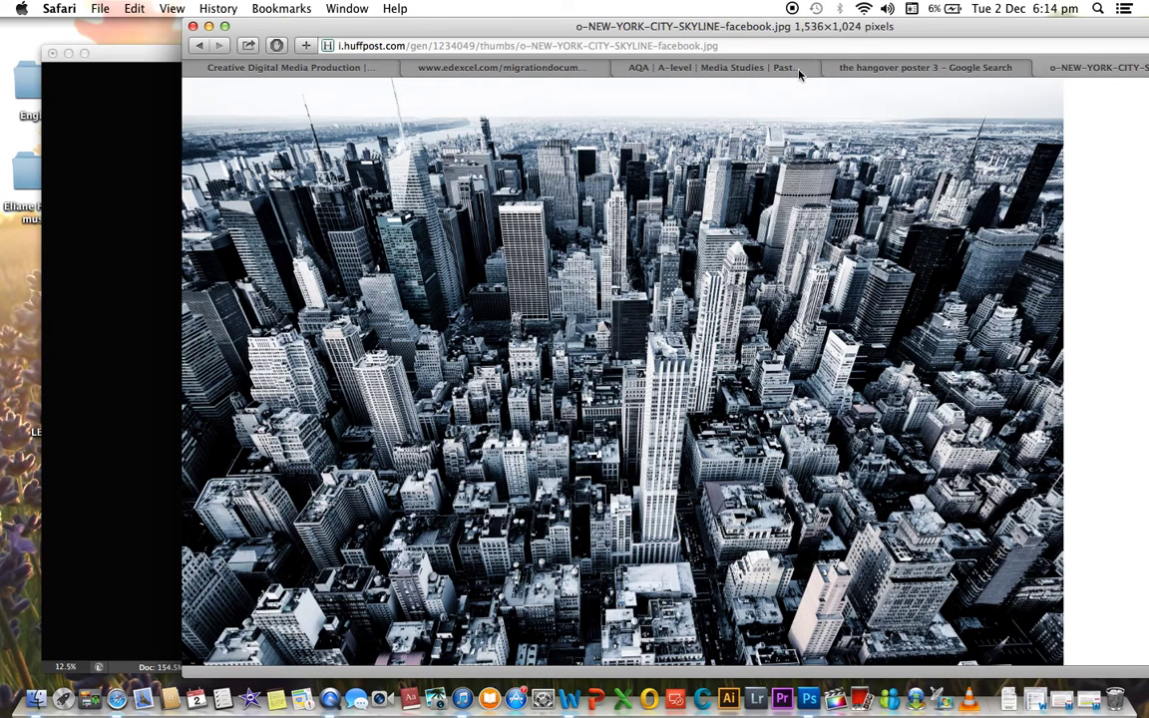
drag(658, 27, 908, 34)
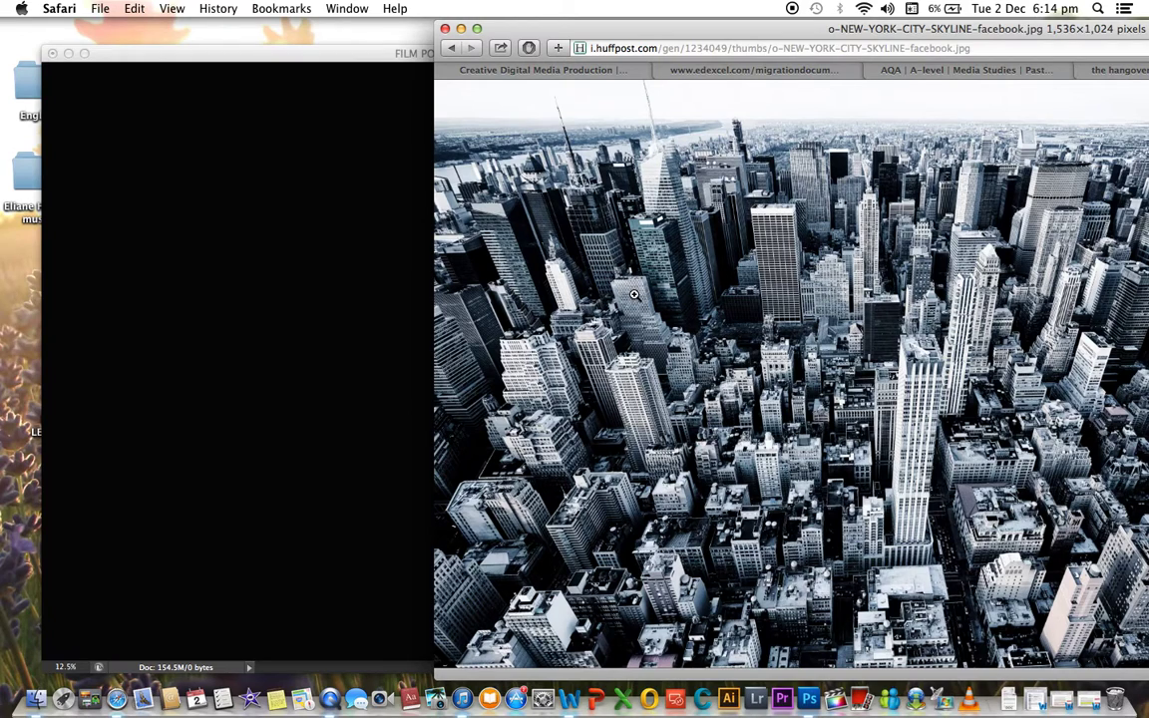
drag(633, 294, 208, 269)
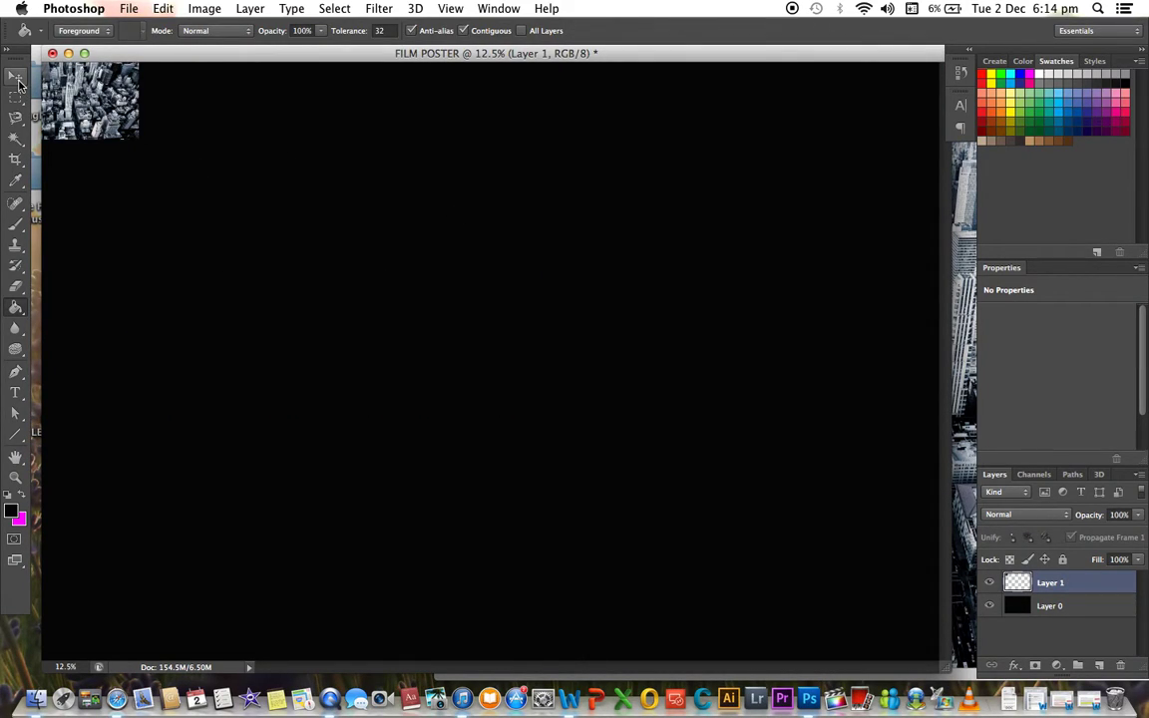
click(15, 76)
Centre the skyline photo and scale it to about 528% to cover most of the poster.
drag(130, 100, 616, 439)
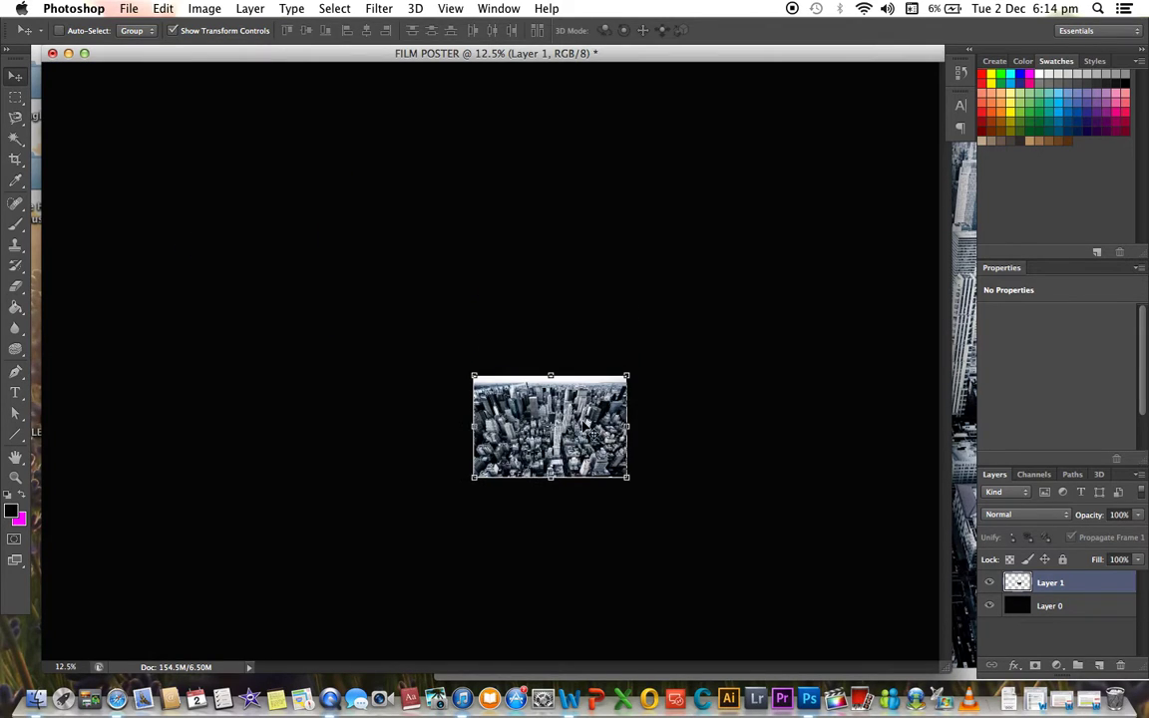
key(super+t)
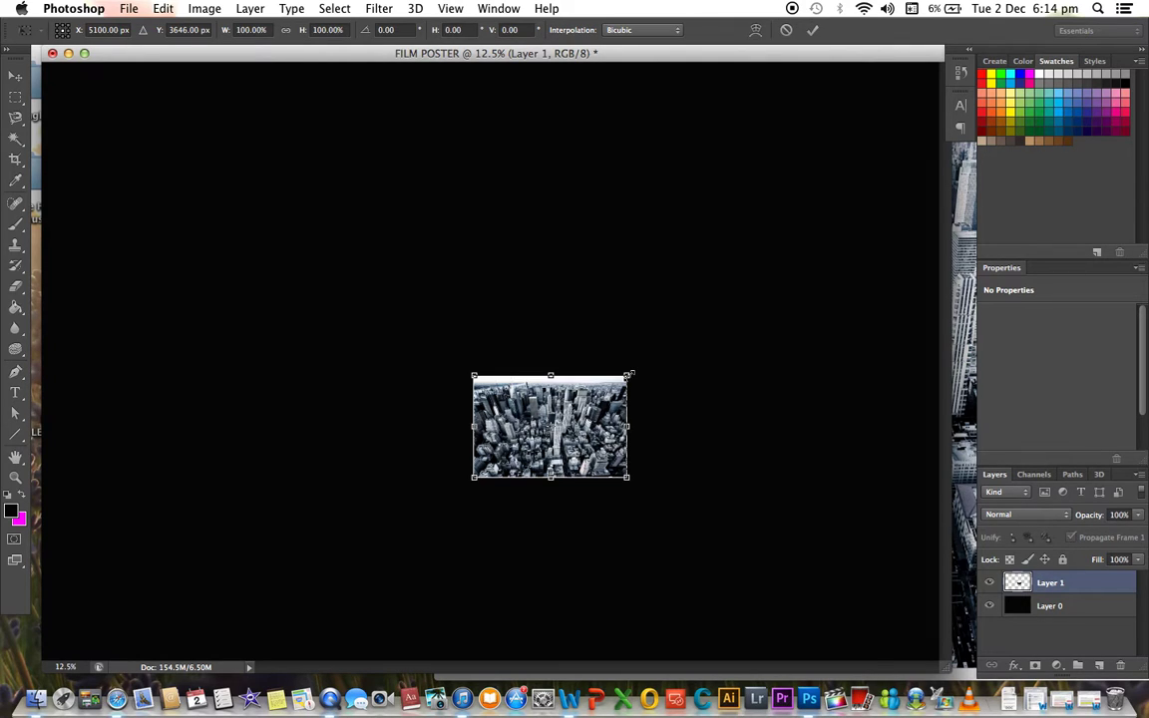
drag(628, 375, 905, 293)
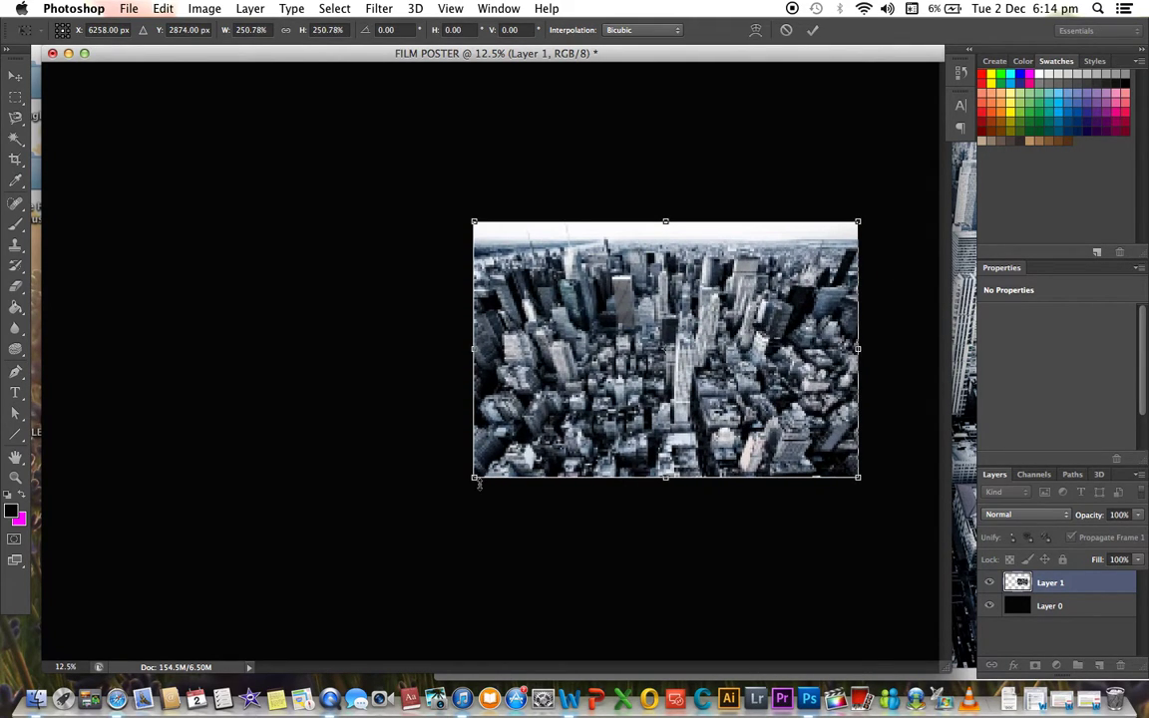
drag(477, 482, 270, 590)
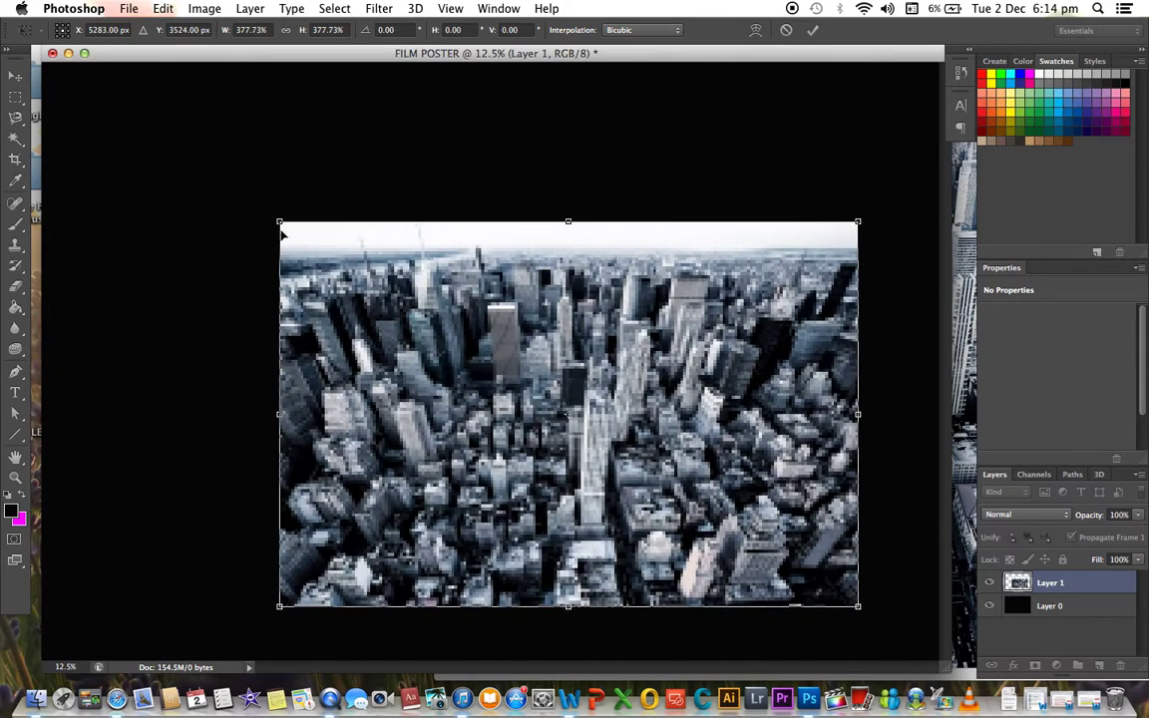
drag(280, 224, 98, 101)
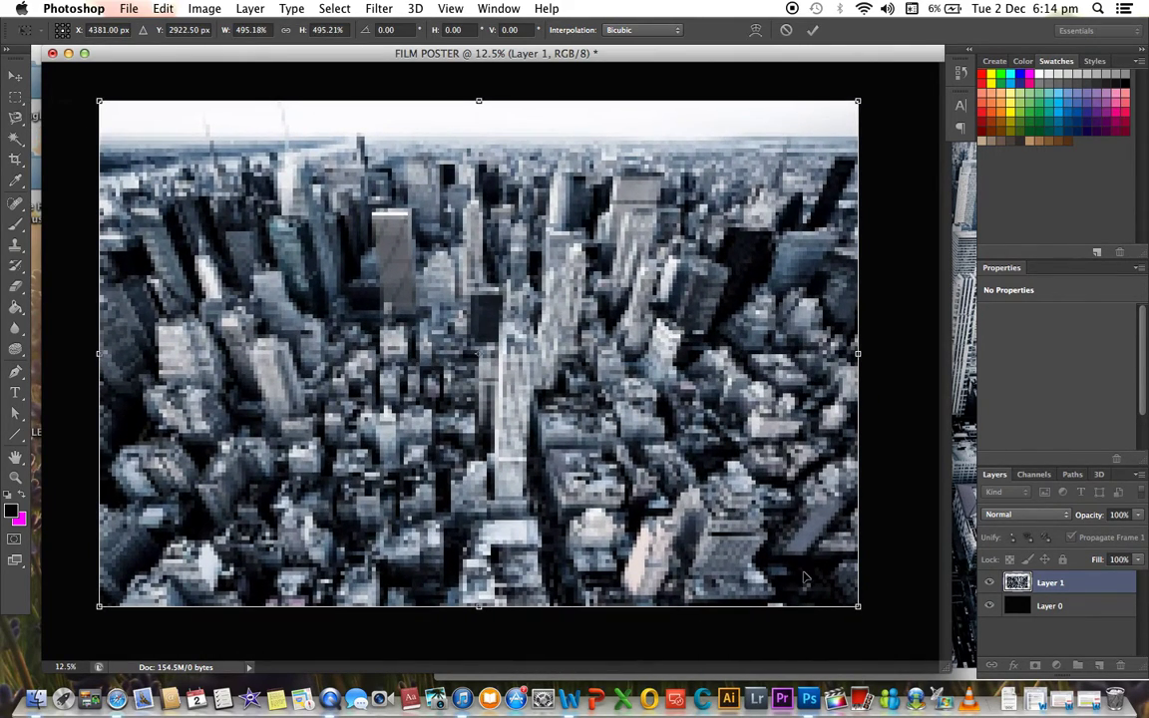
drag(859, 612, 907, 640)
key(Return)
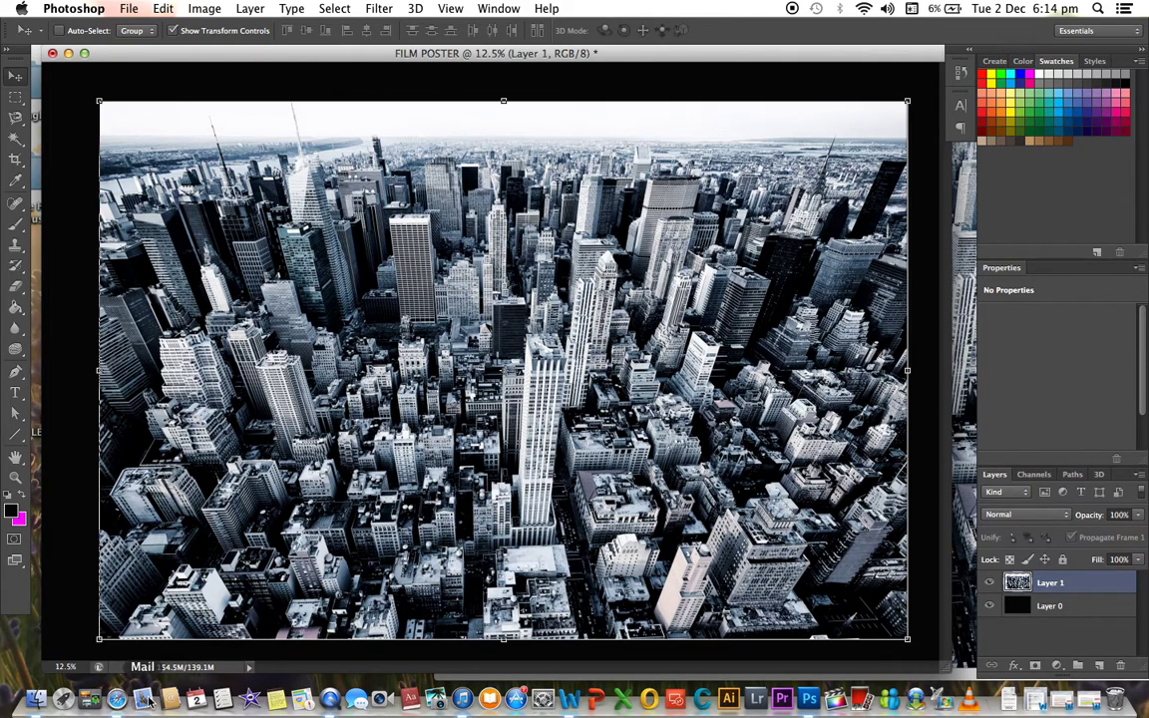
click(118, 701)
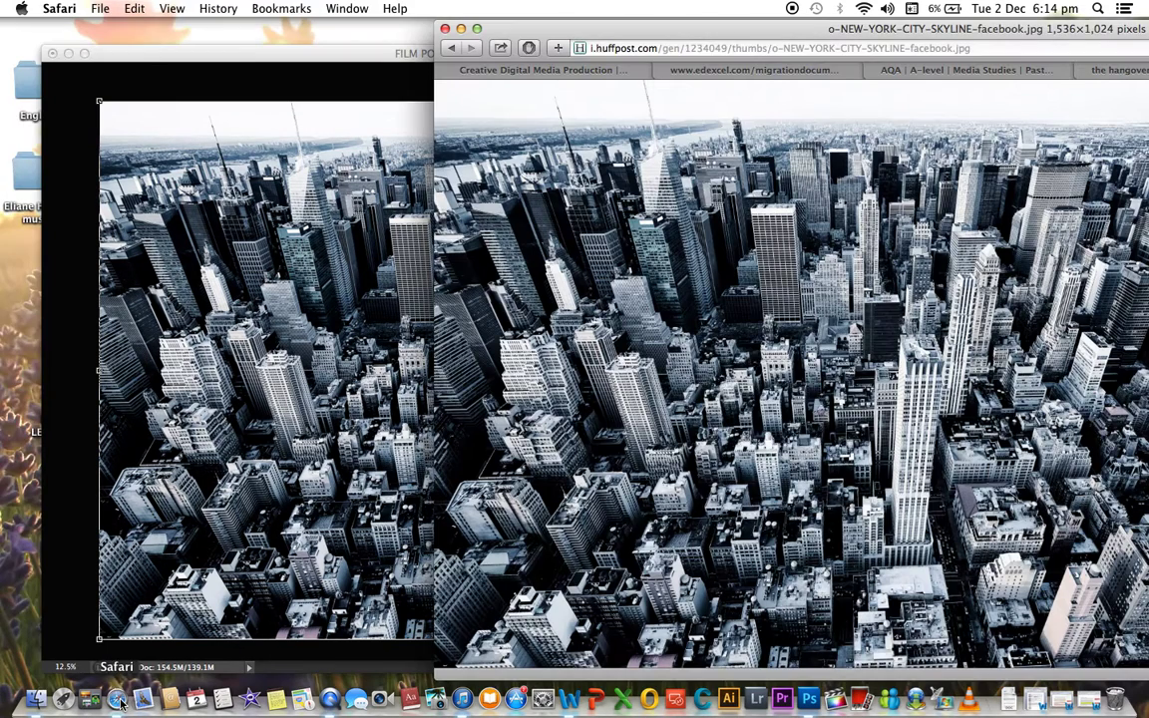
click(1115, 72)
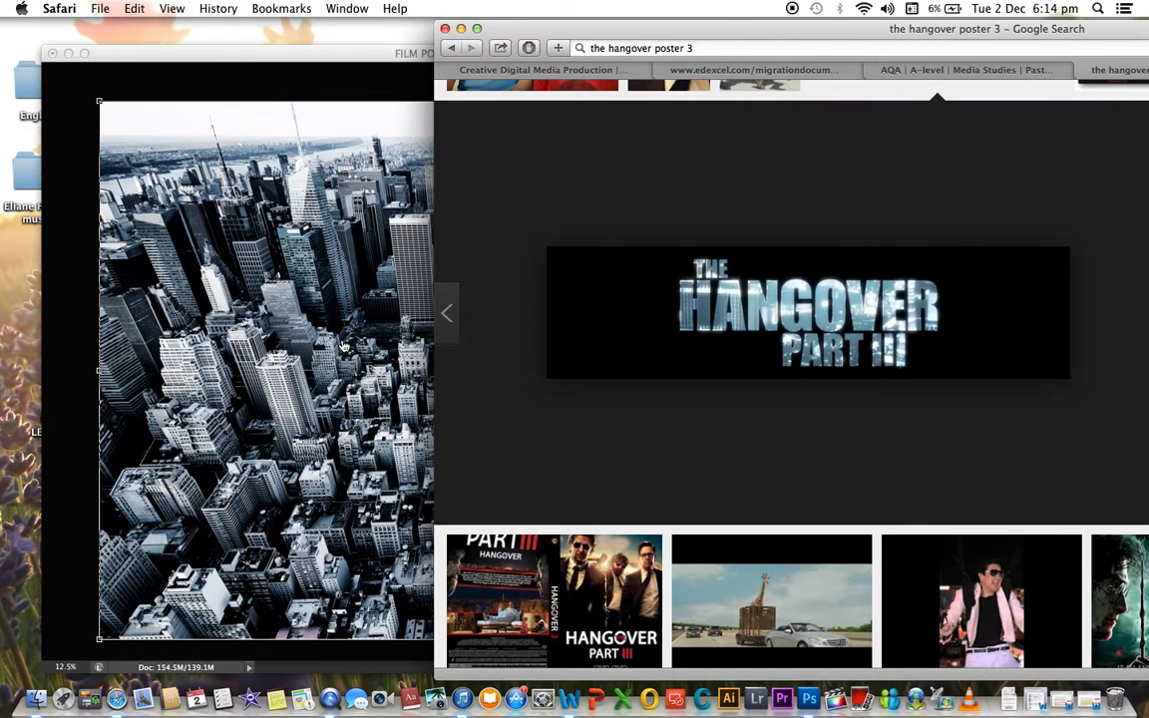
click(297, 269)
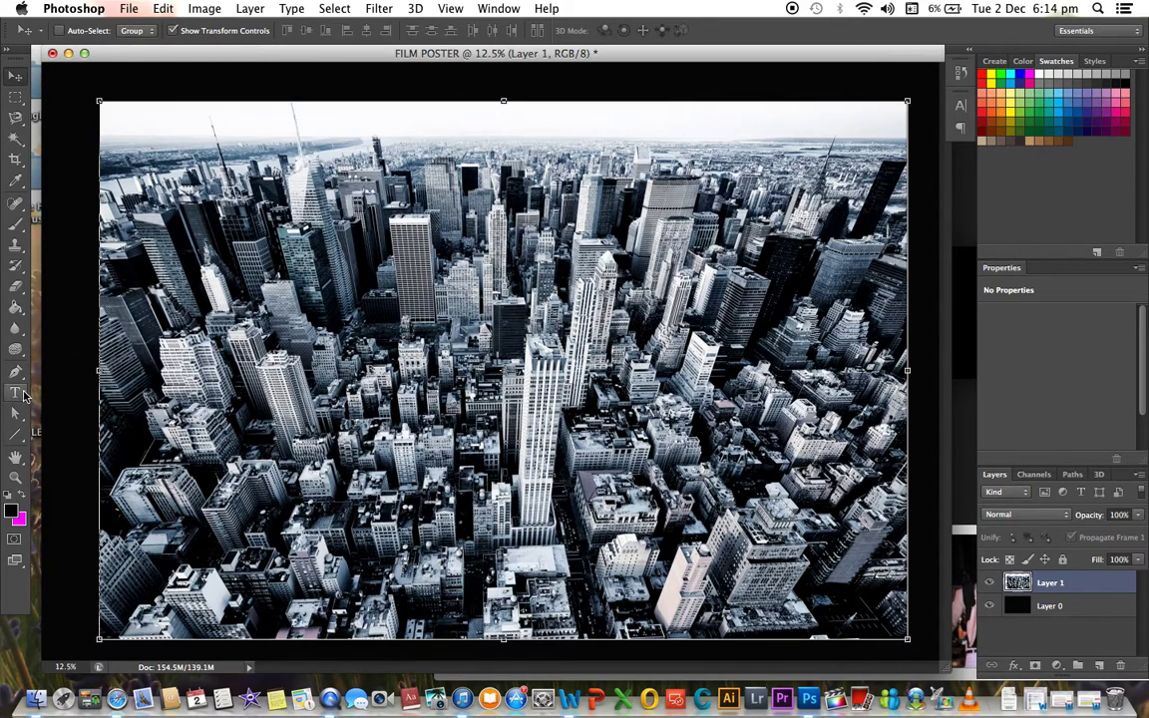
Start a horizontal text layer on the poster with THE and HANGOVER on separate lines.
click(16, 394)
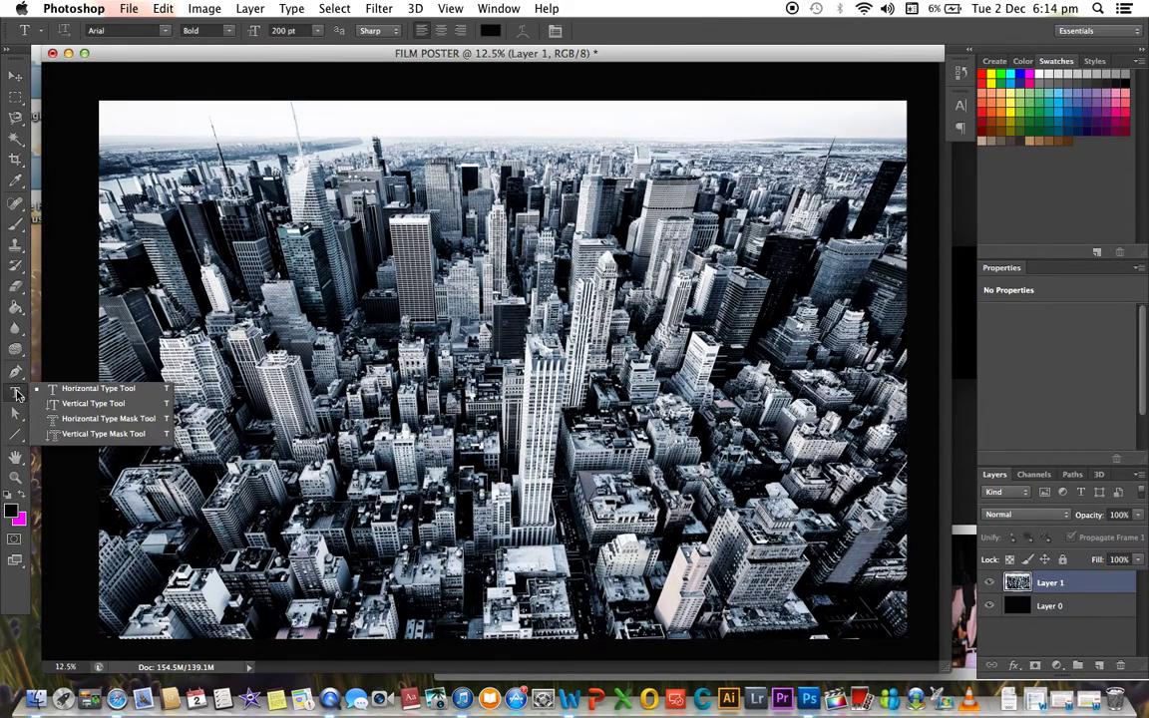
click(85, 393)
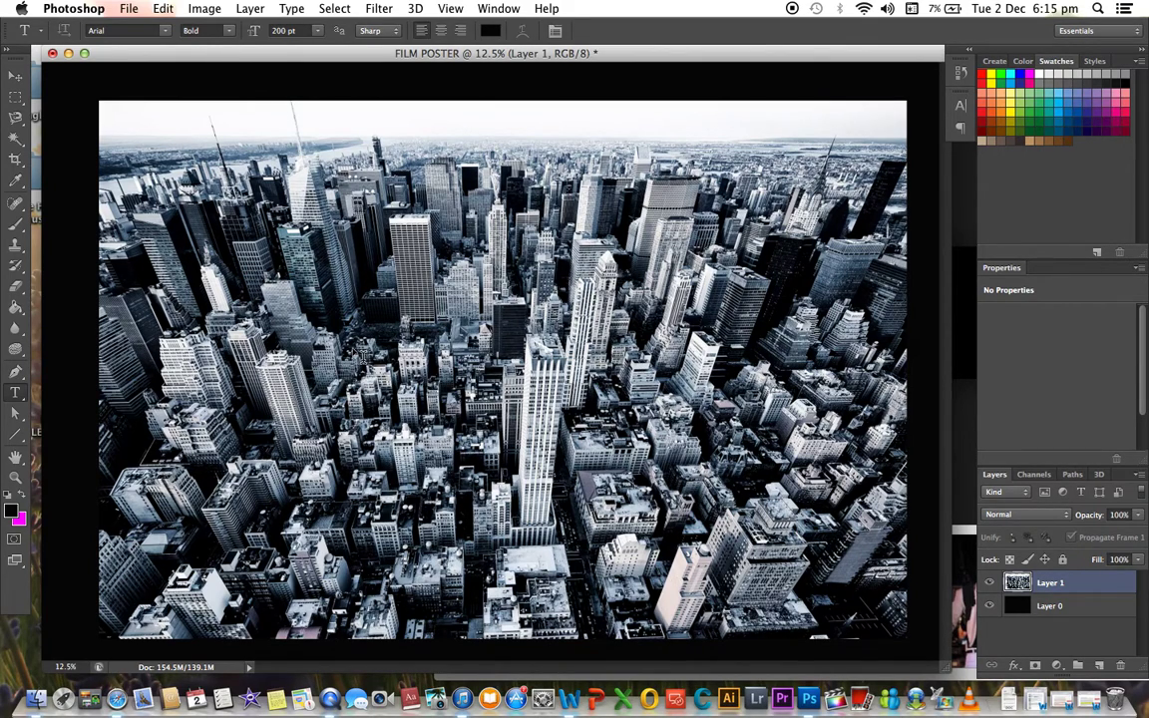
click(275, 282)
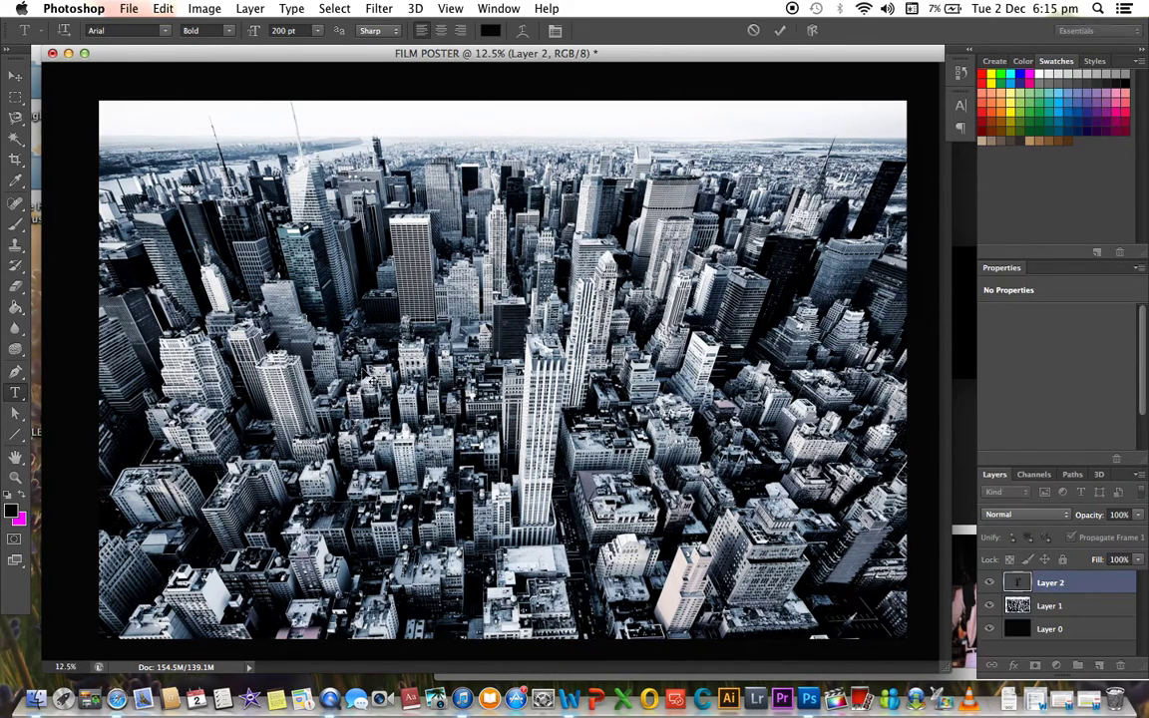
text(THE)
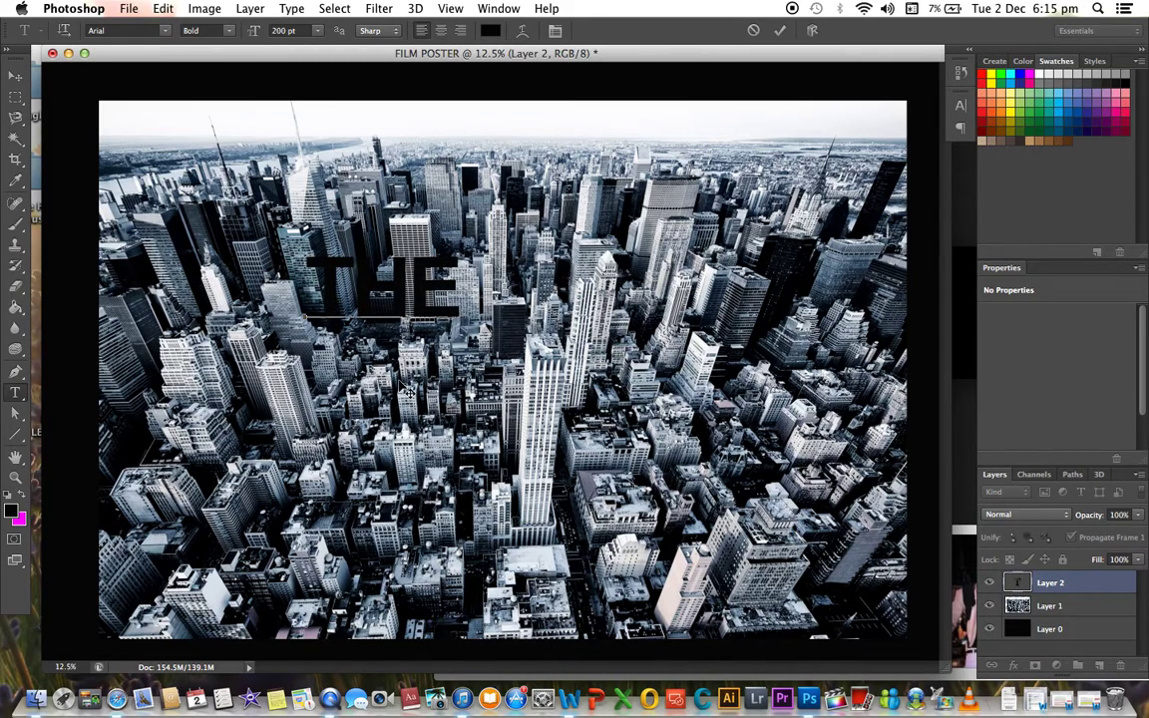
key(Return)
text(HANG)
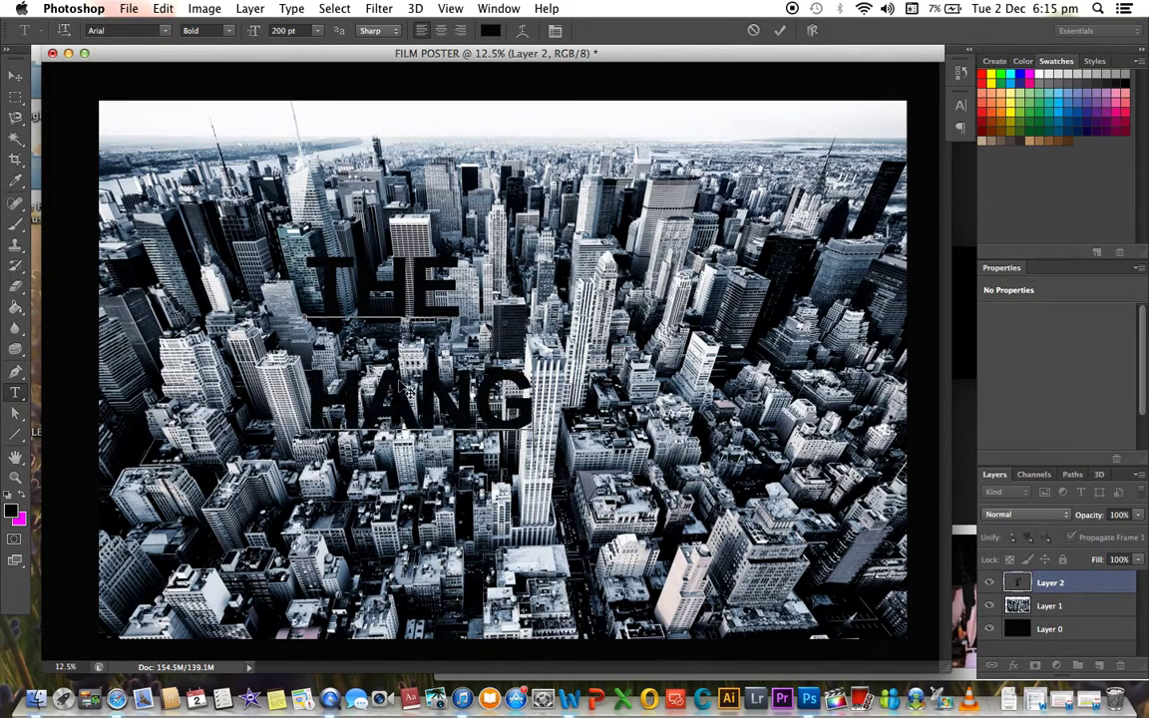
text(OVER)
Add PART II as a third title line, then check the Safari reference title.
key(Return)
text(PART)
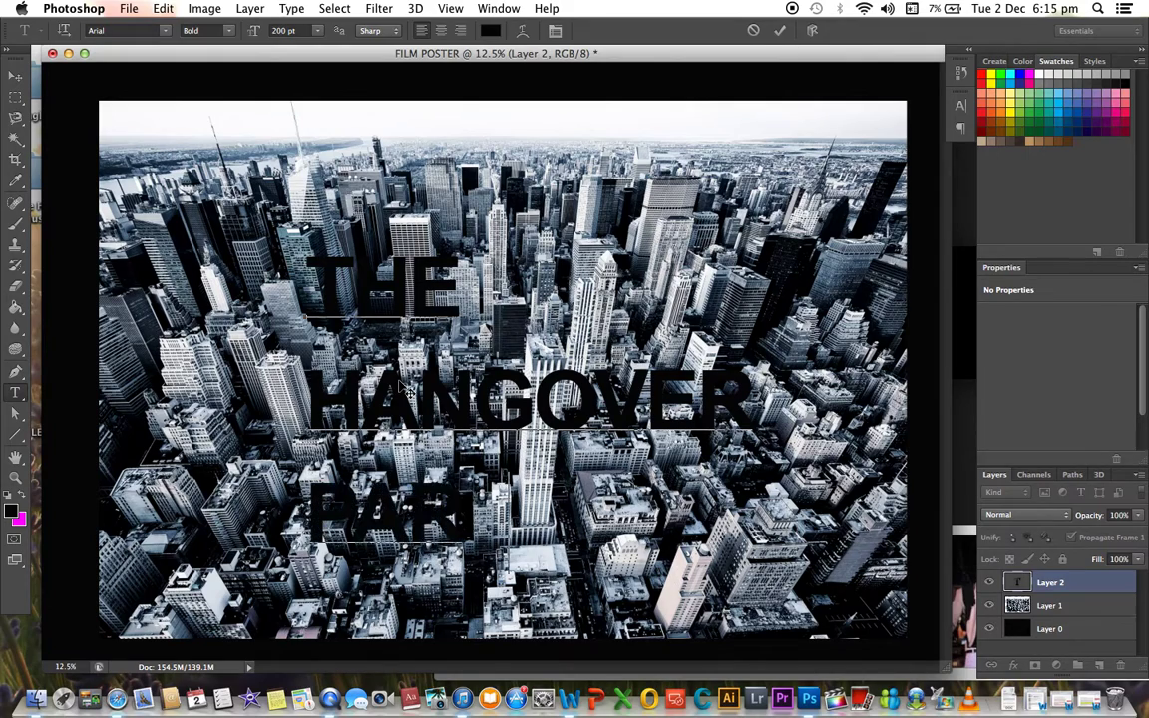
text( II)
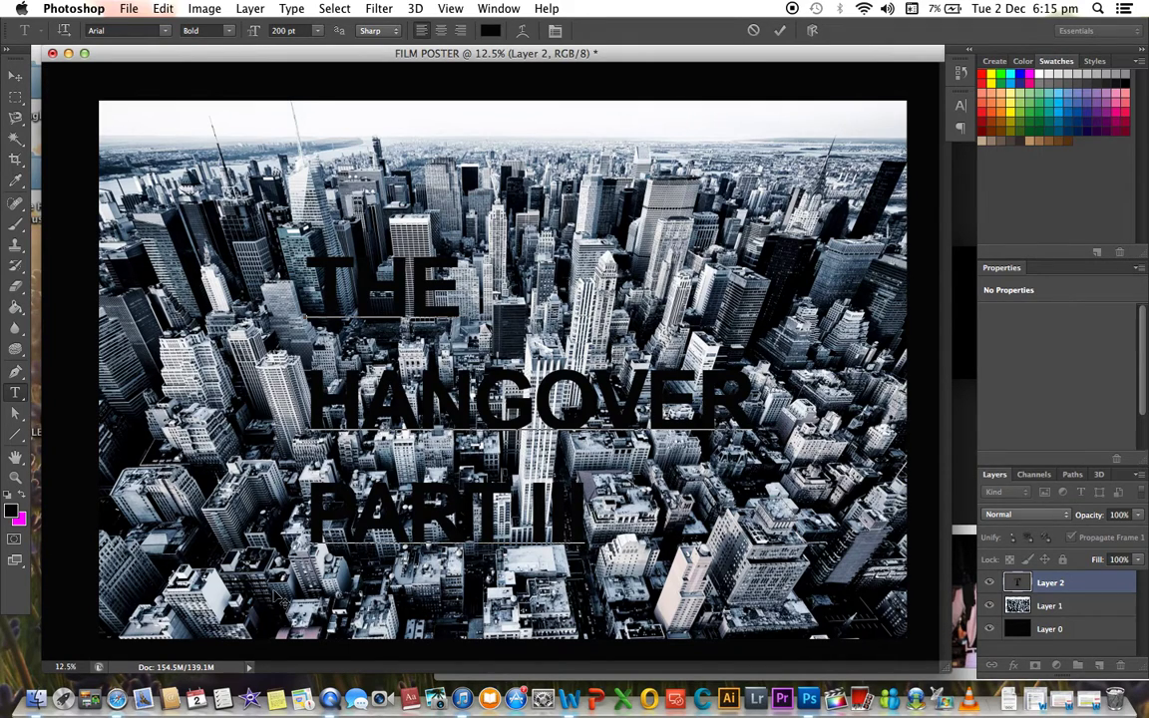
click(117, 698)
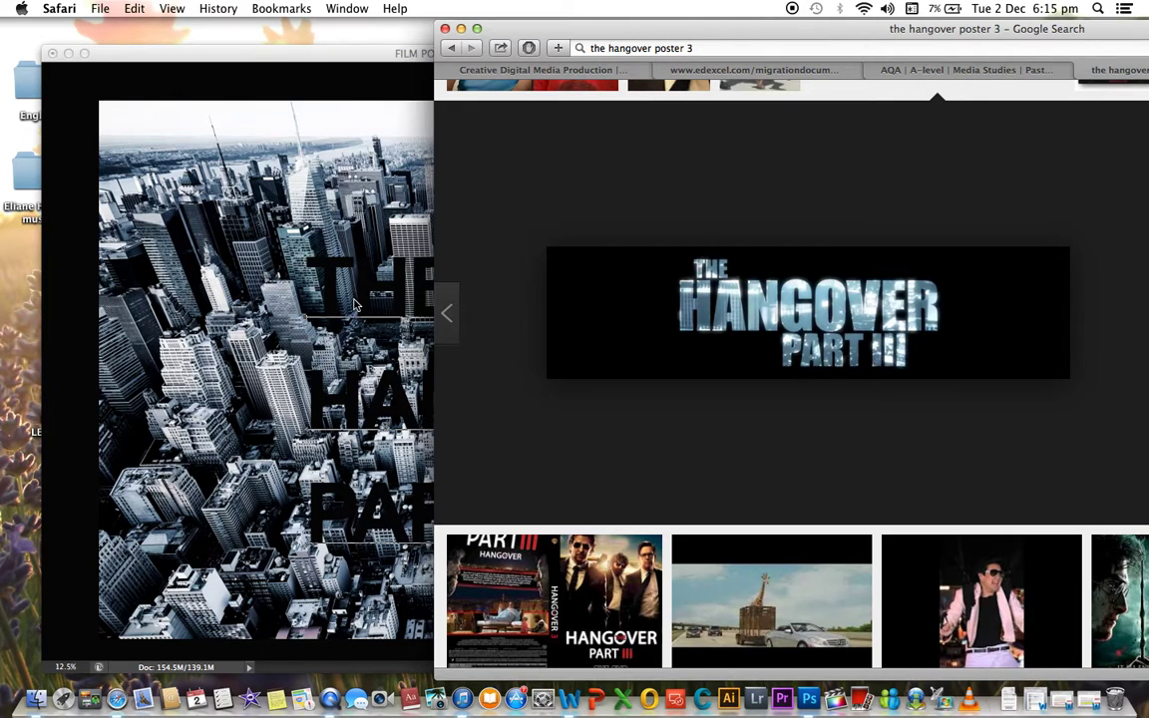
click(212, 269)
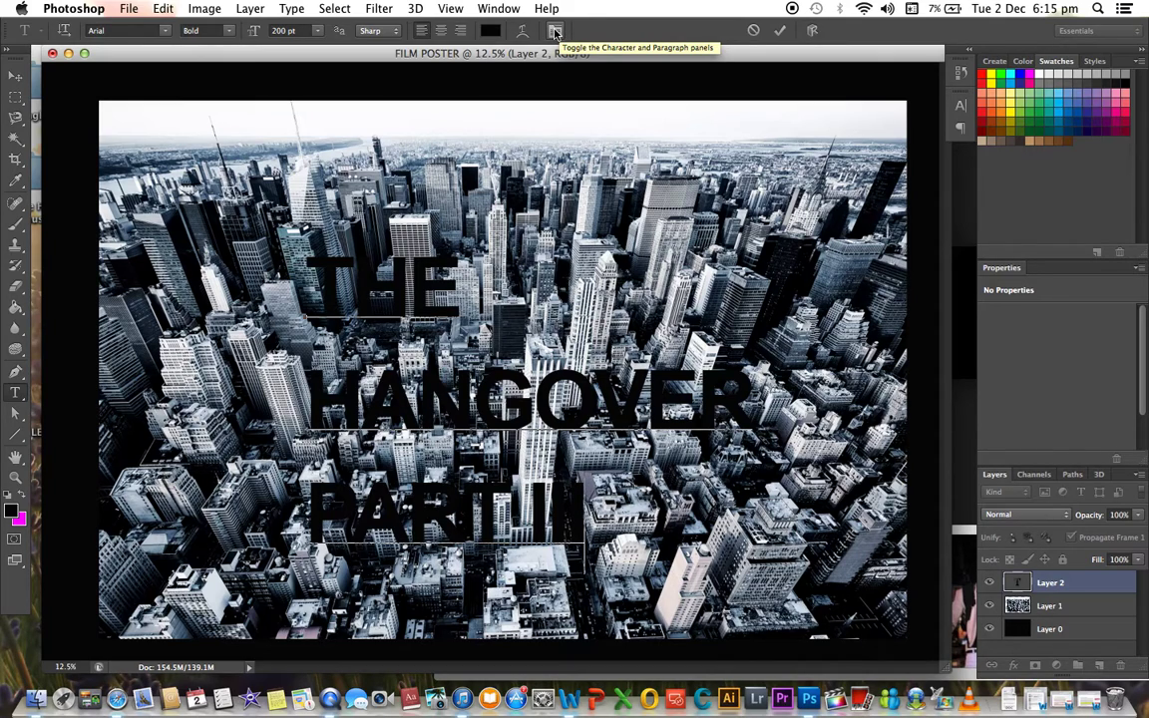
Select all the title text and set its leading to 150 pt in the Character panel.
click(555, 33)
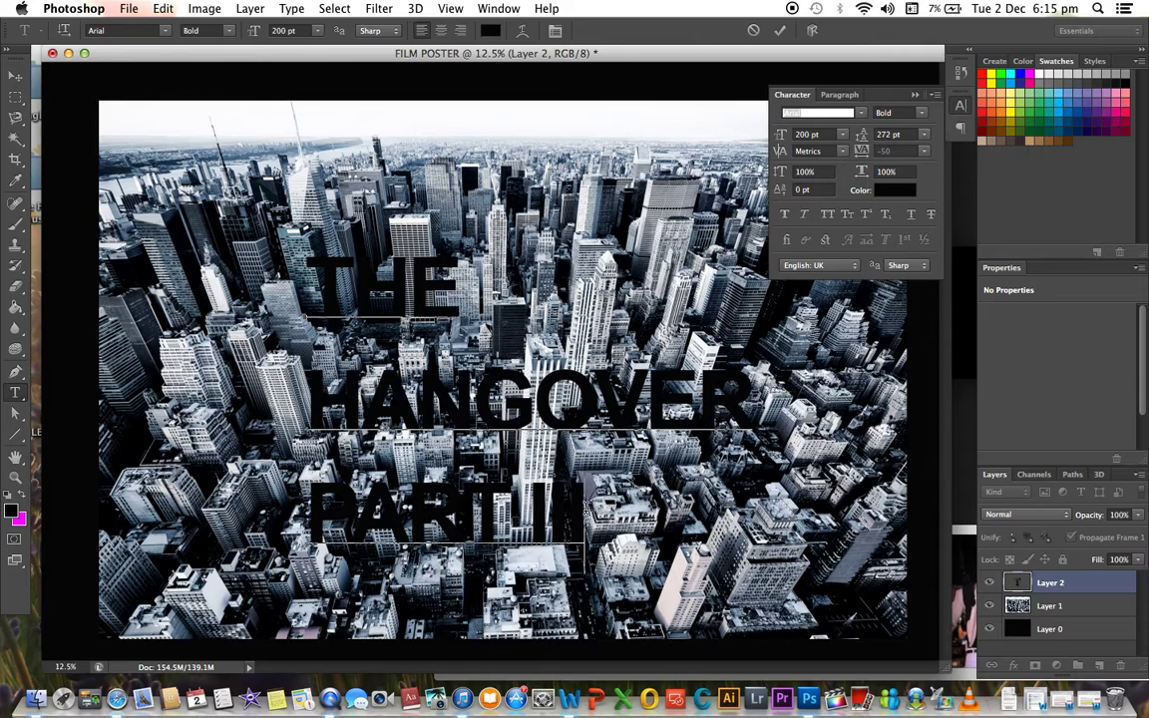
key(super+a)
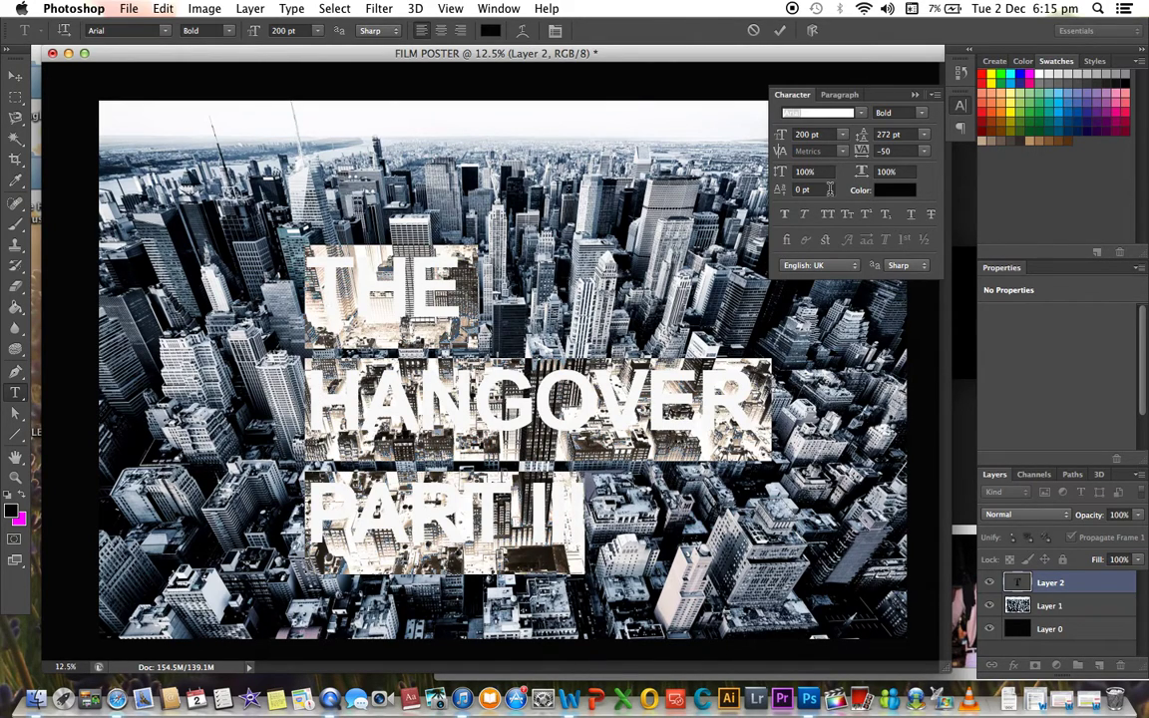
click(925, 135)
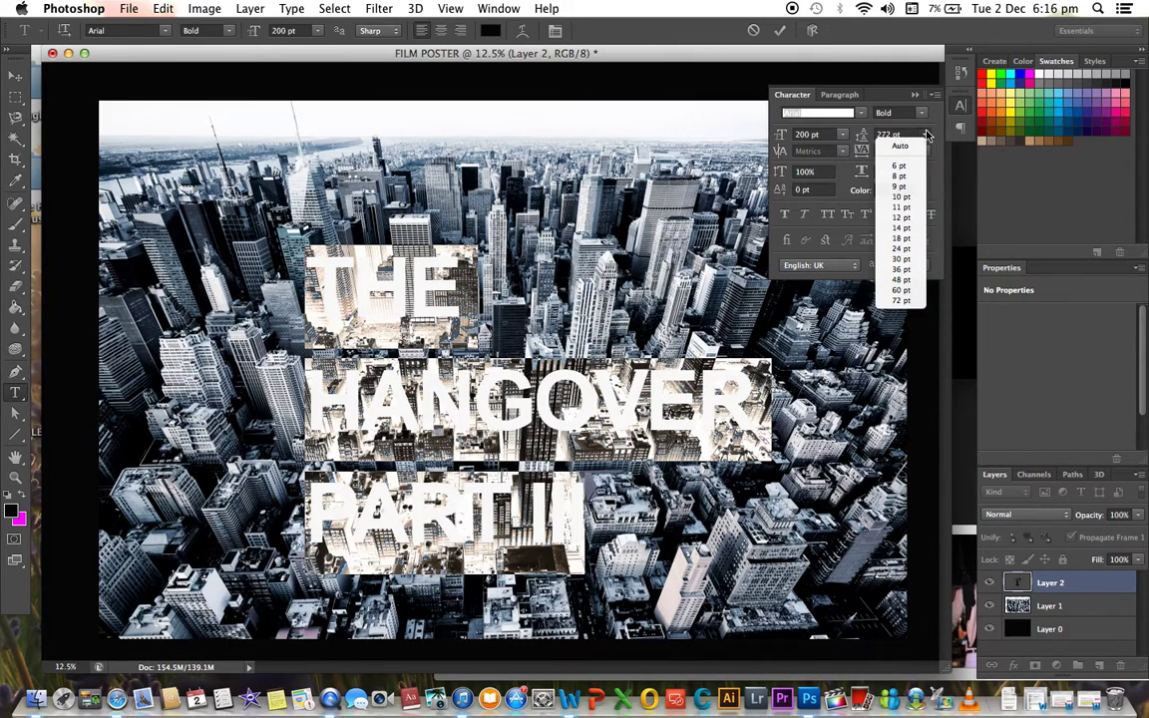
click(926, 134)
click(890, 136)
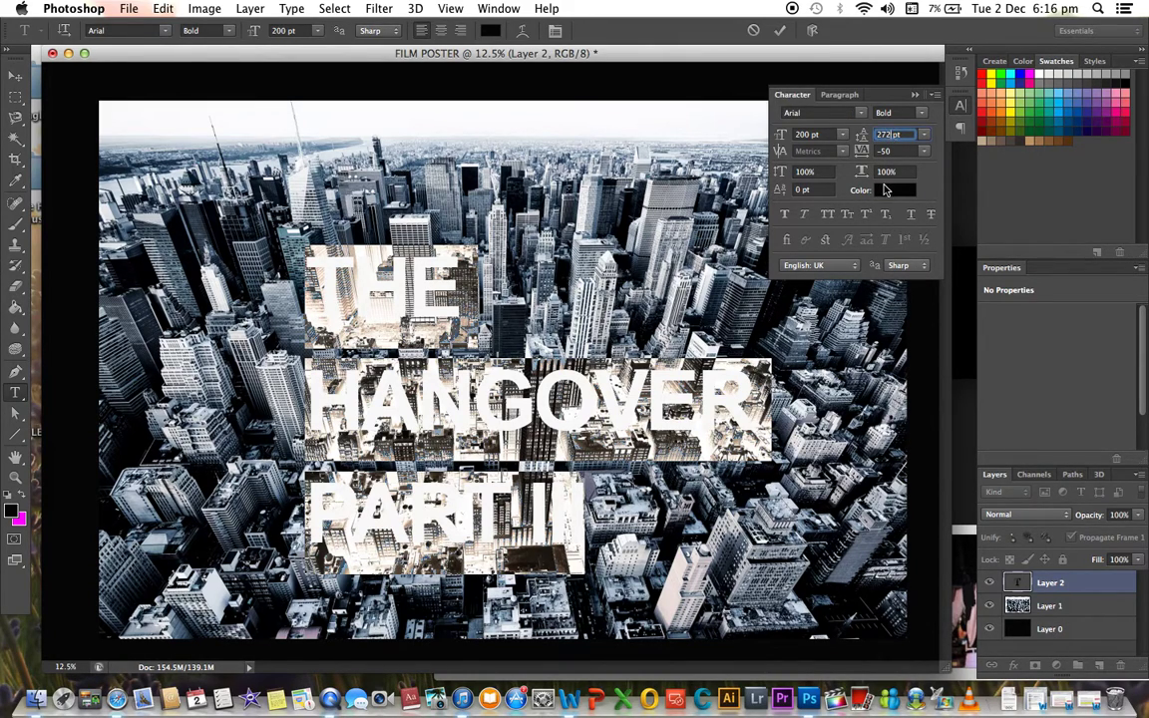
text(300)
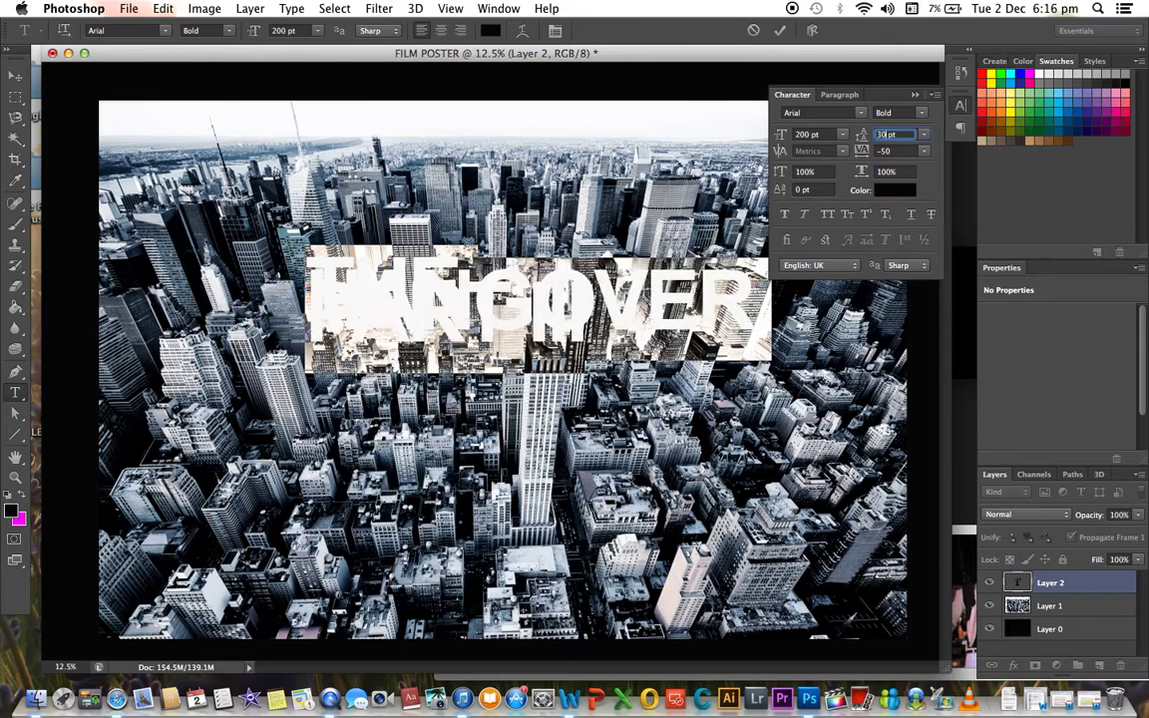
key(Return)
text(3)
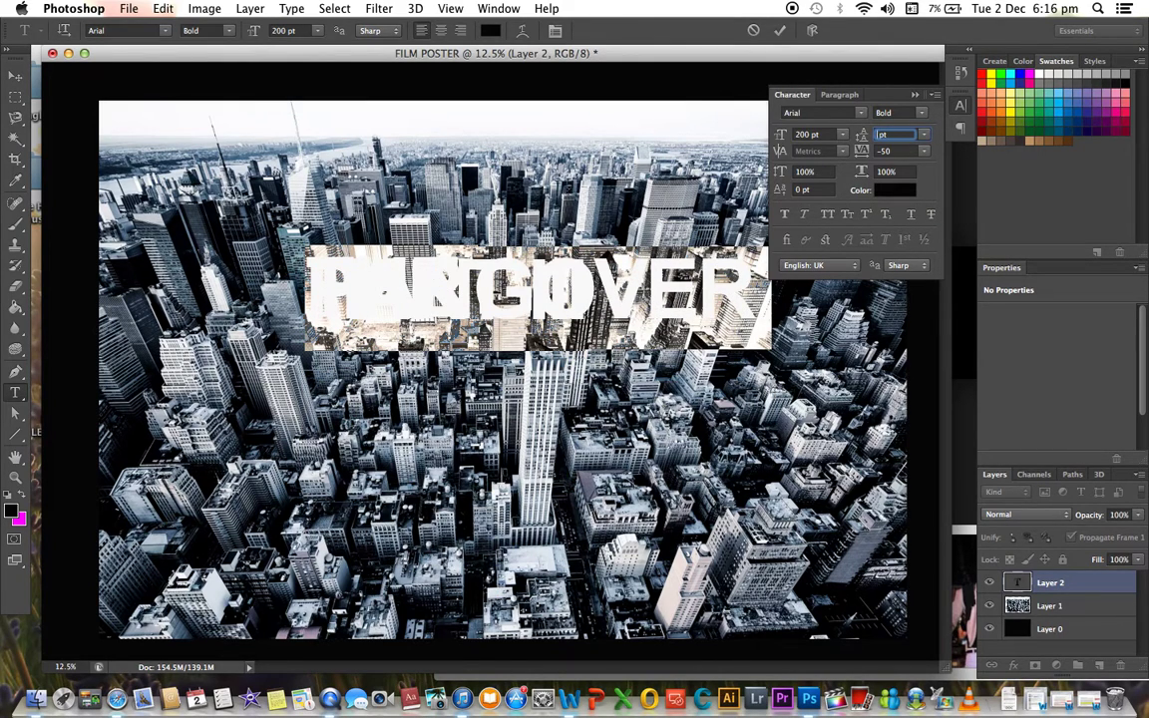
text(200)
key(Return)
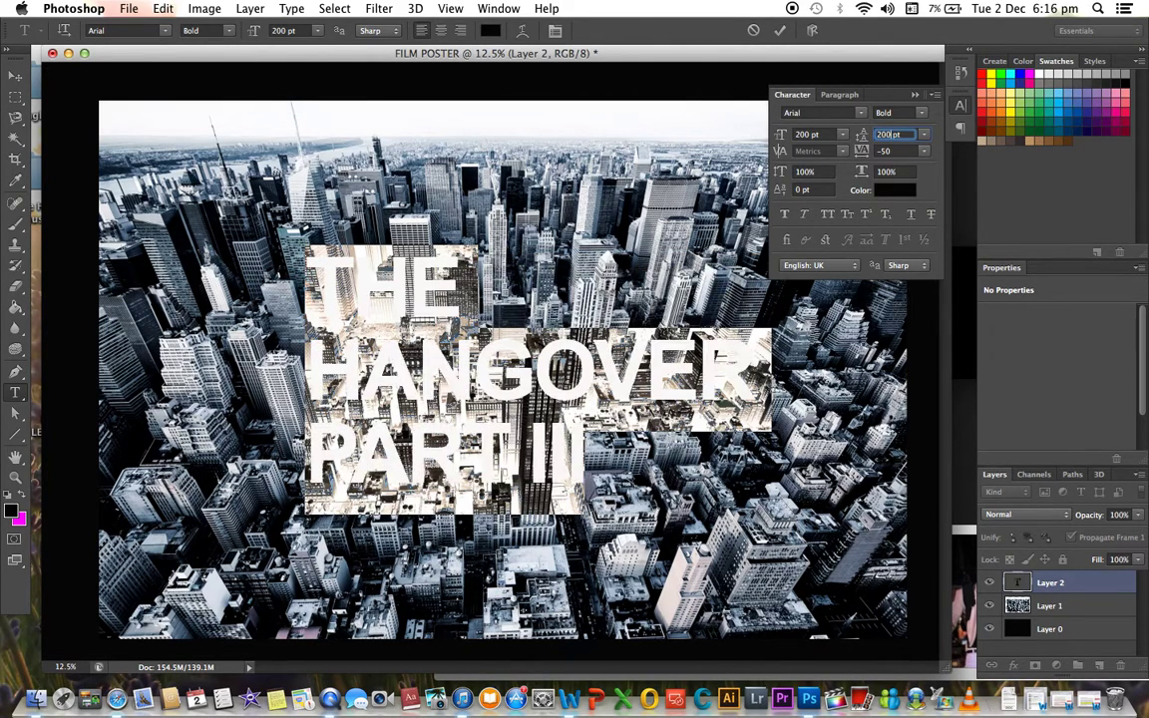
text(2)
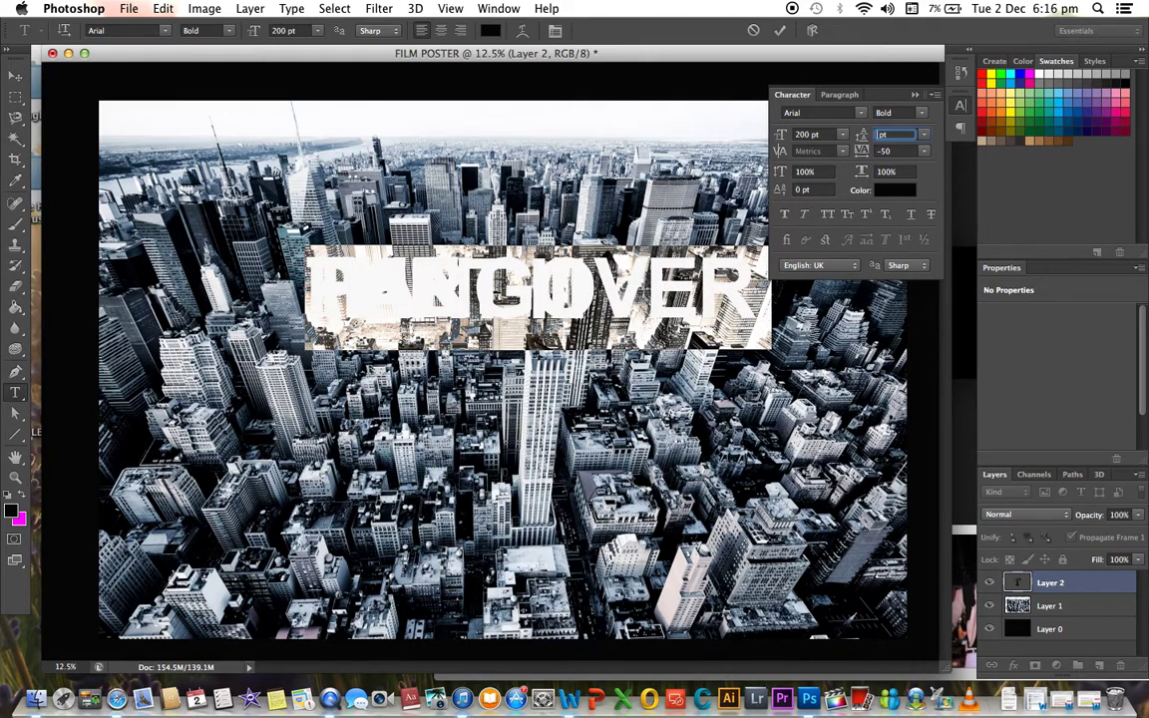
text(150)
key(Return)
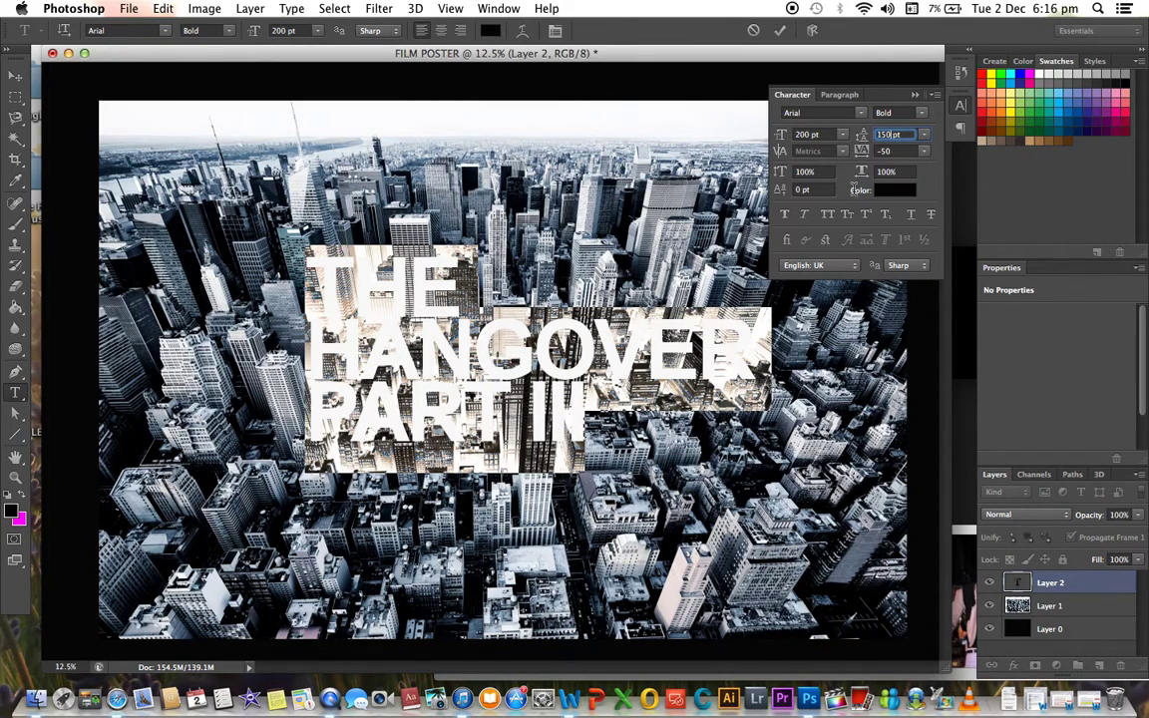
Set the title's tracking to -75, commit it, and reselect the whole title.
click(923, 151)
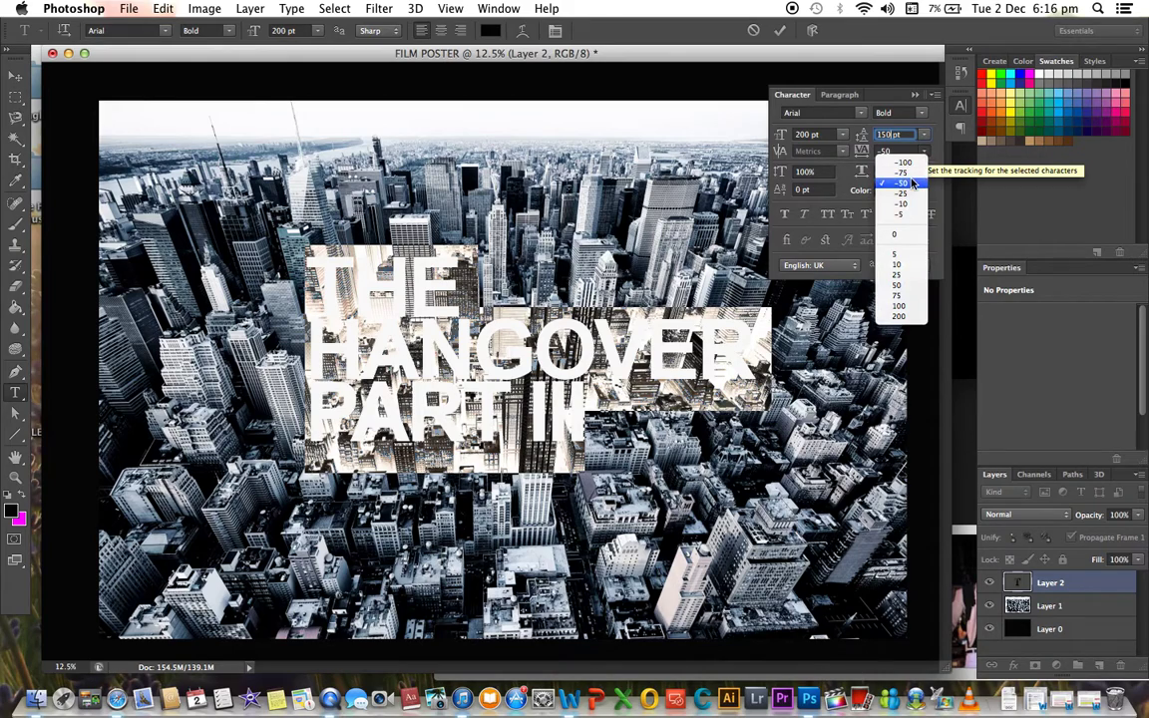
click(909, 176)
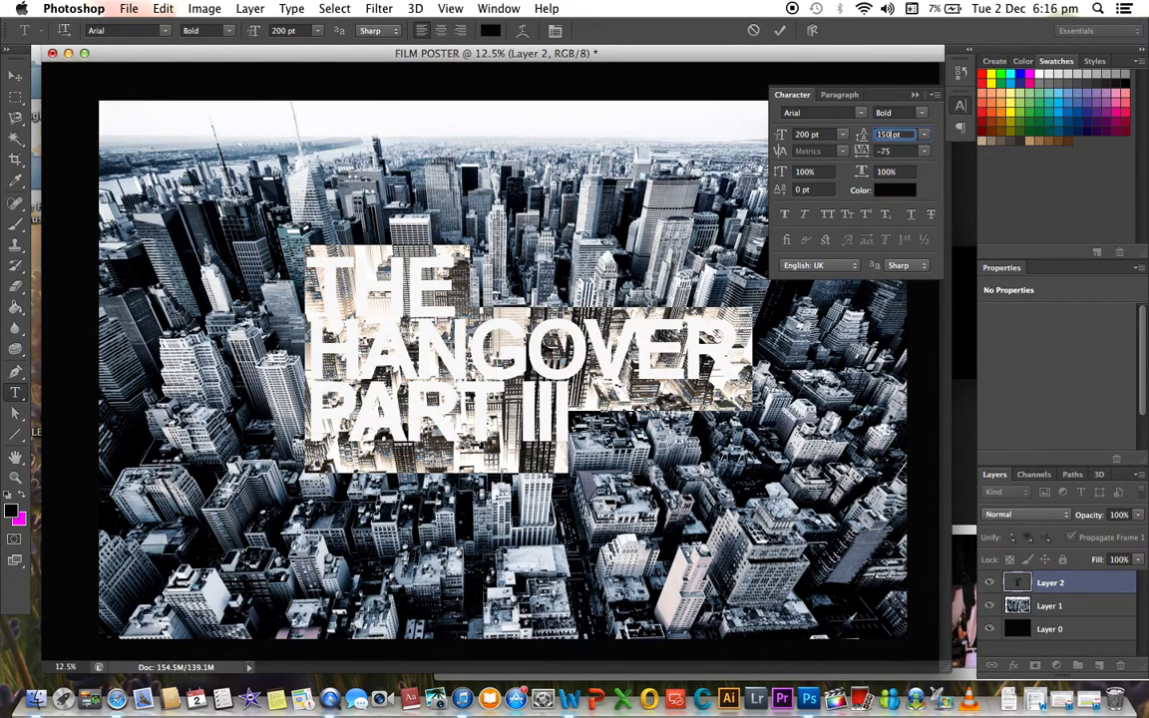
key(Return)
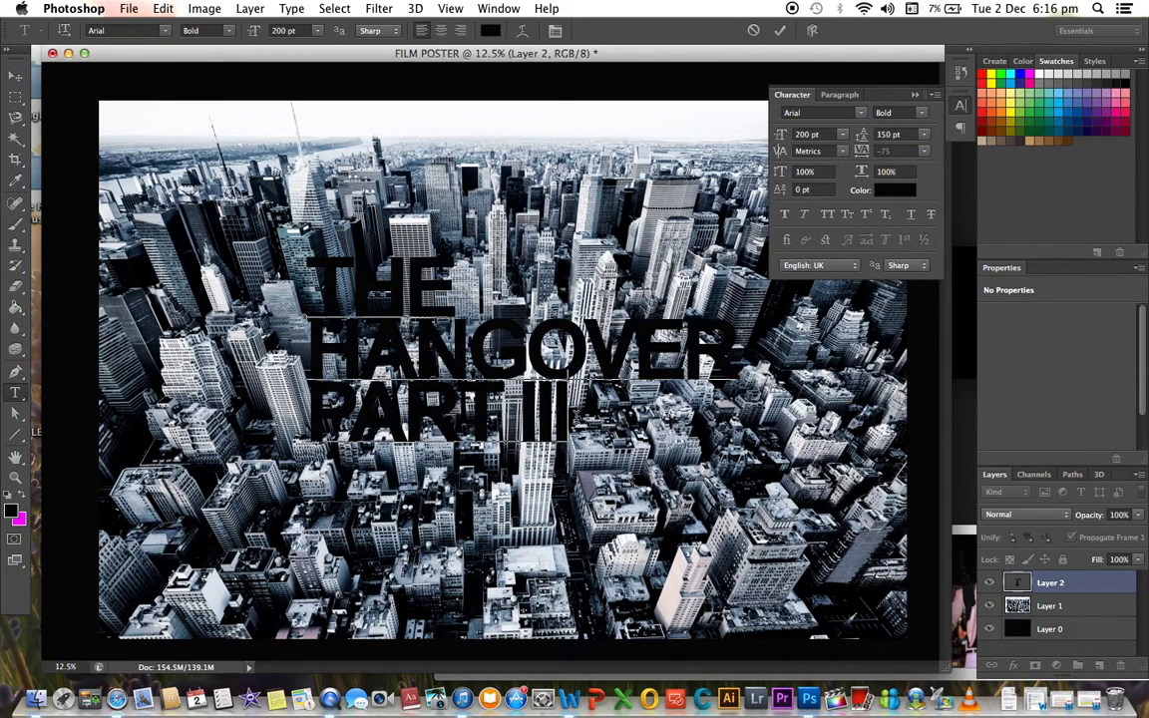
drag(567, 423, 277, 235)
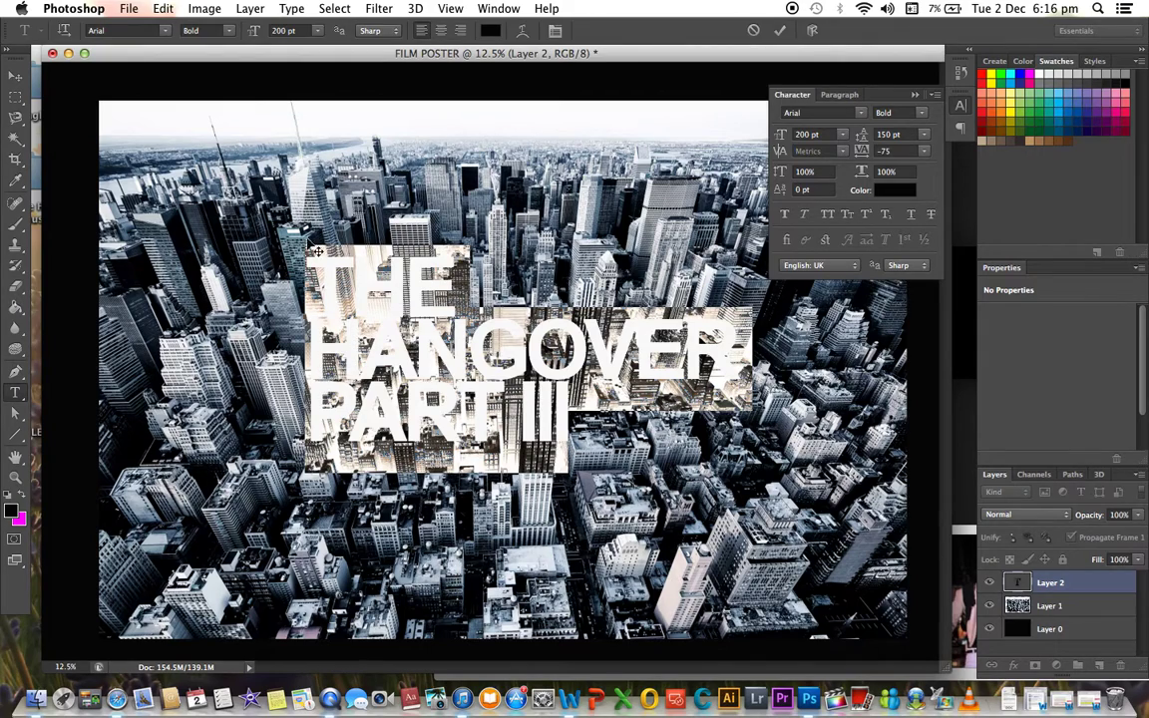
click(316, 31)
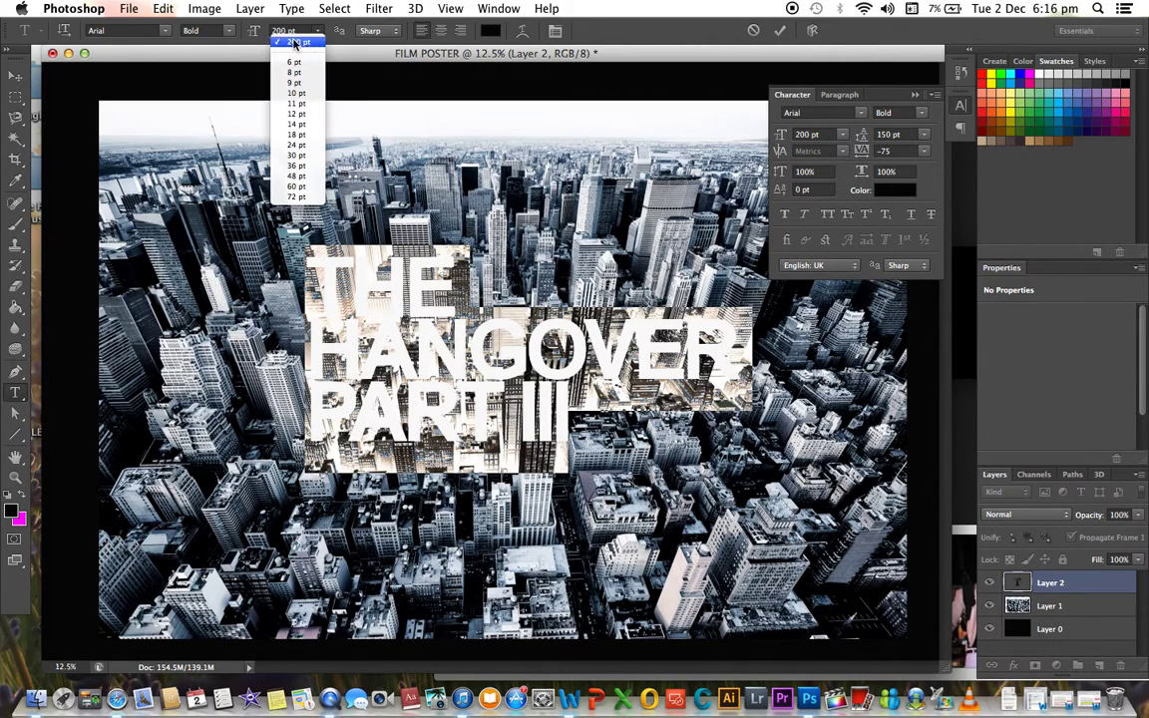
Set the title font size to 300 pt, undoing an out-of-range 3000 pt attempt.
click(289, 26)
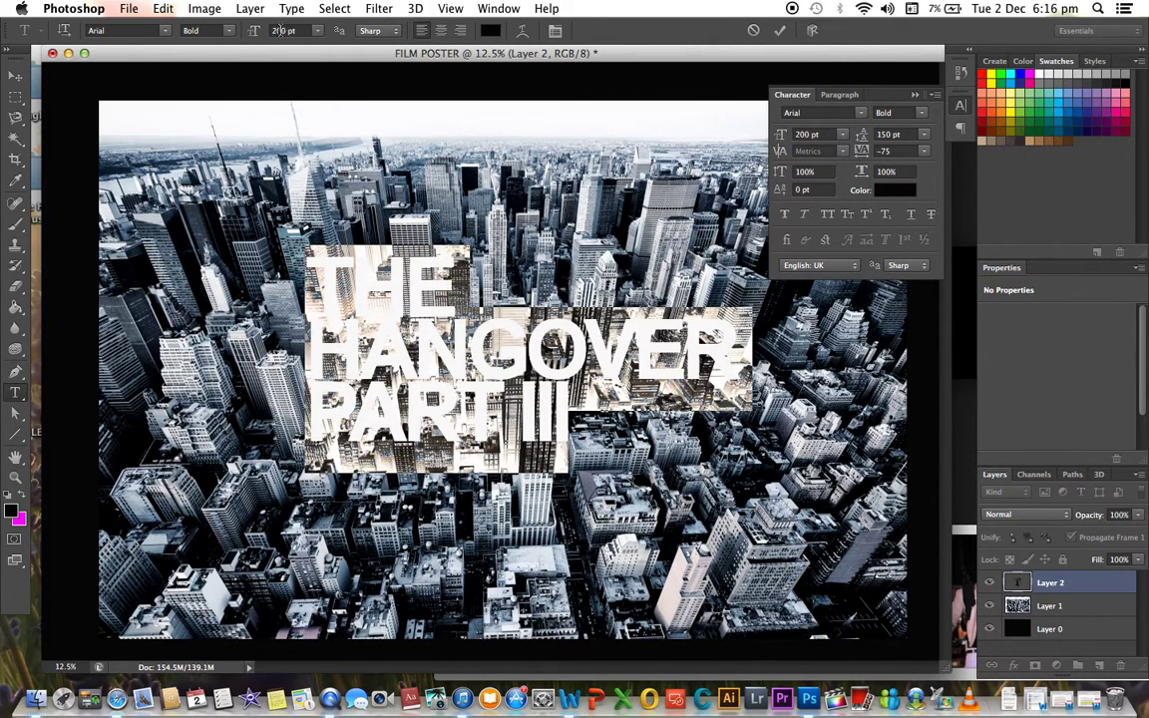
text(250)
key(Return)
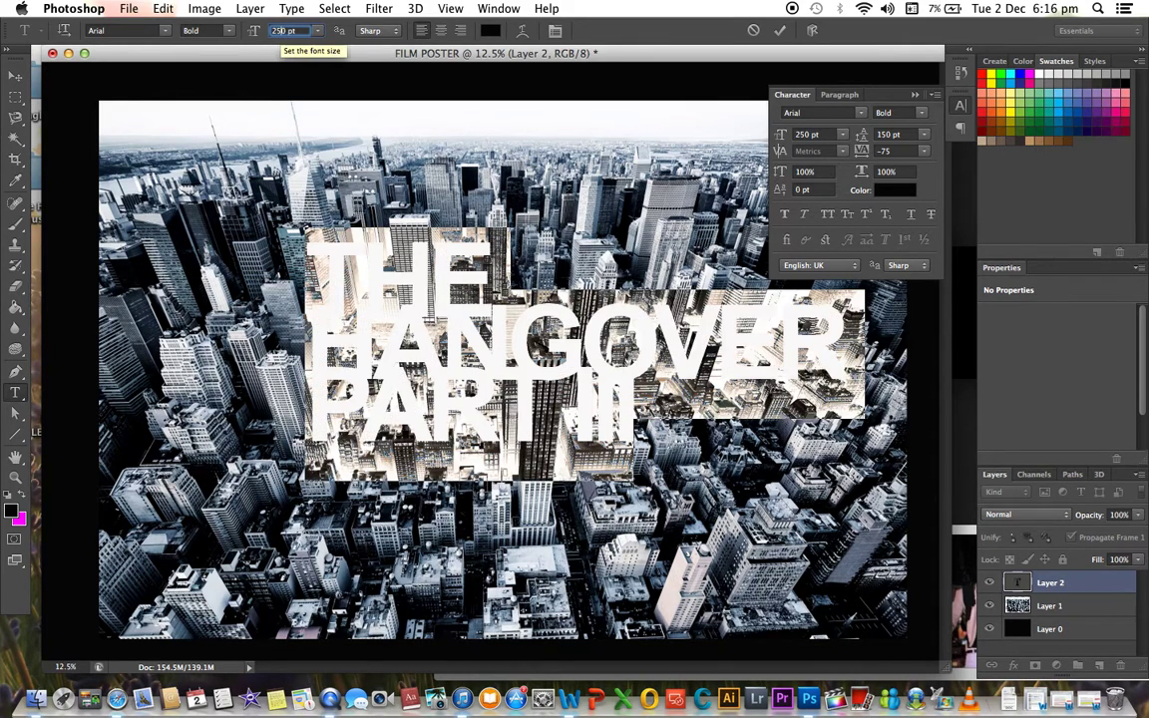
text(300)
key(Return)
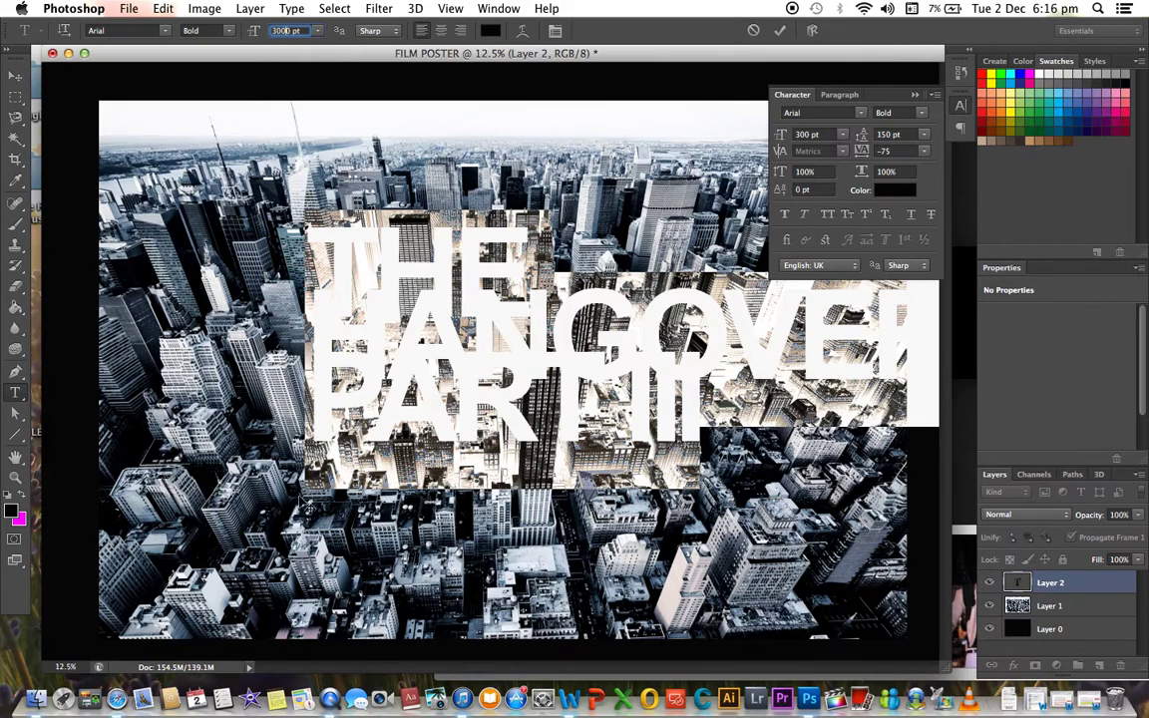
text(3000)
key(Return)
click(695, 251)
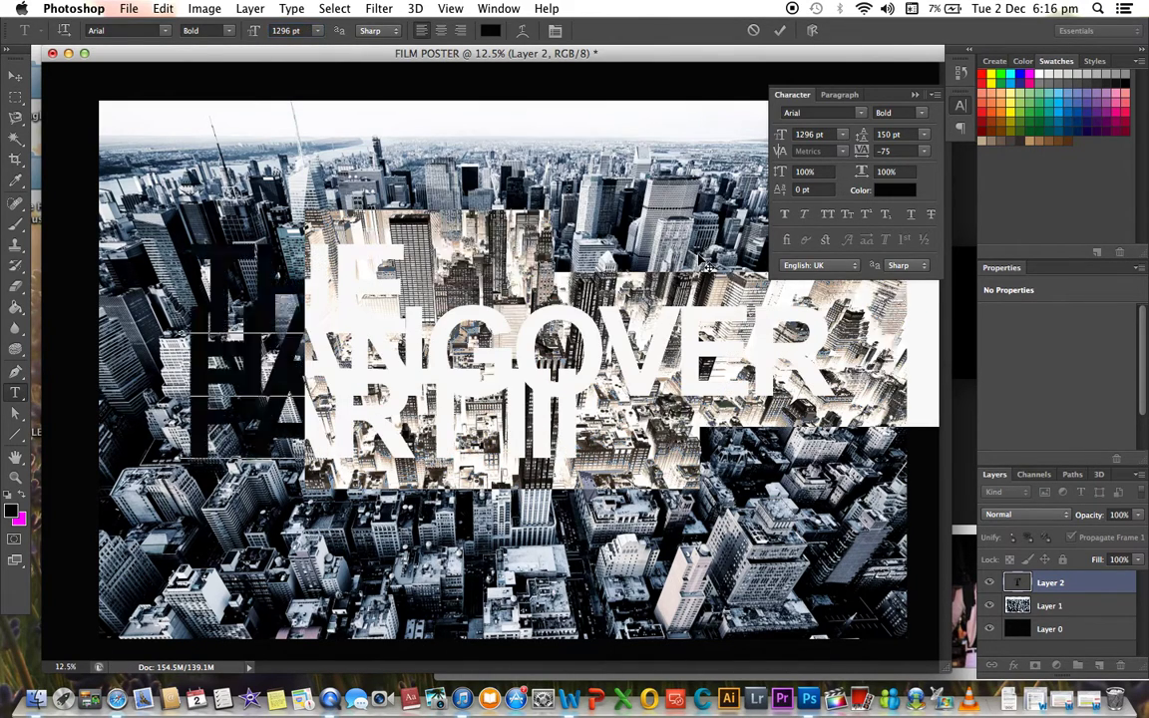
key(super+z)
Shift the title block left and set its leading to 220 pt.
drag(185, 538, 165, 563)
click(923, 134)
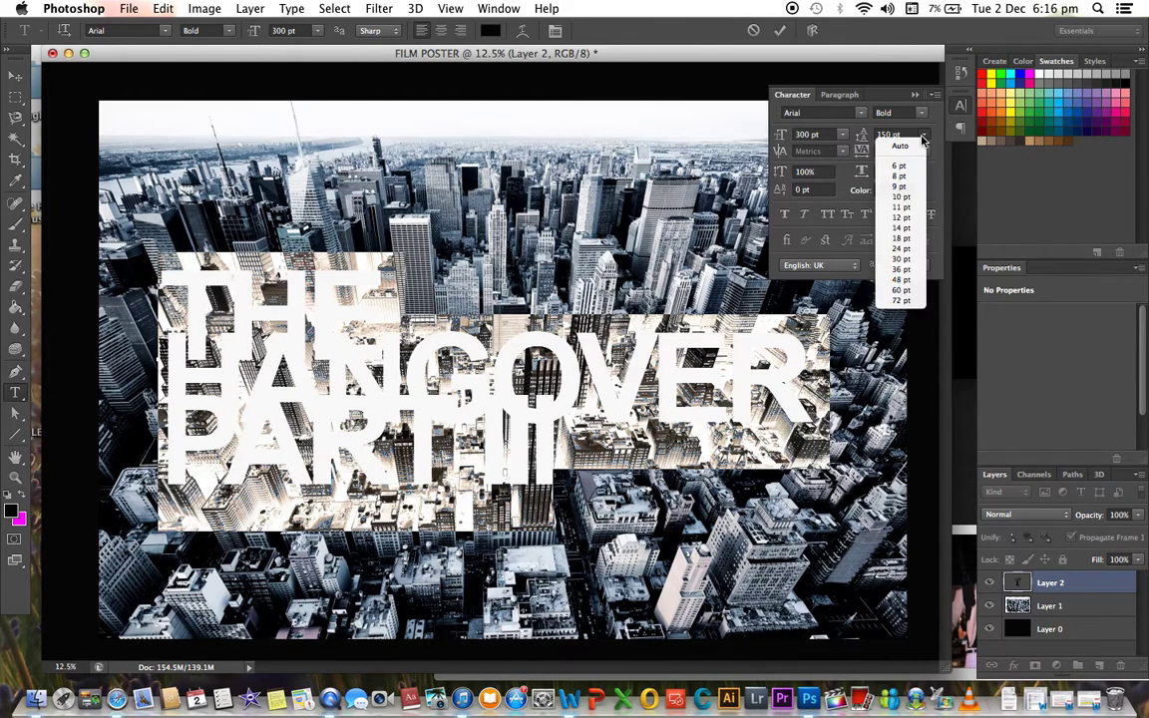
click(901, 137)
key(shift+Down)
key(shift+Down)
key(shift+Down)
key(shift+Down)
key(shift+Down)
key(shift+Down)
key(shift+Down)
key(shift+Down)
key(shift+Down)
key(shift+Down)
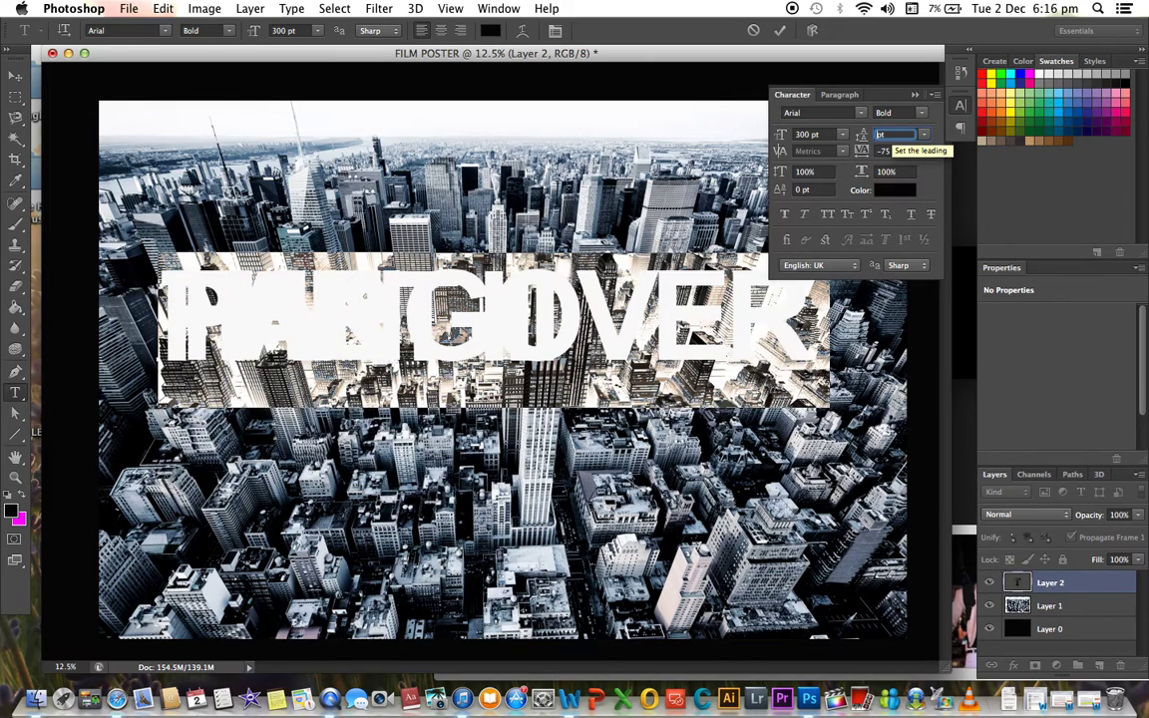
text(200)
key(Return)
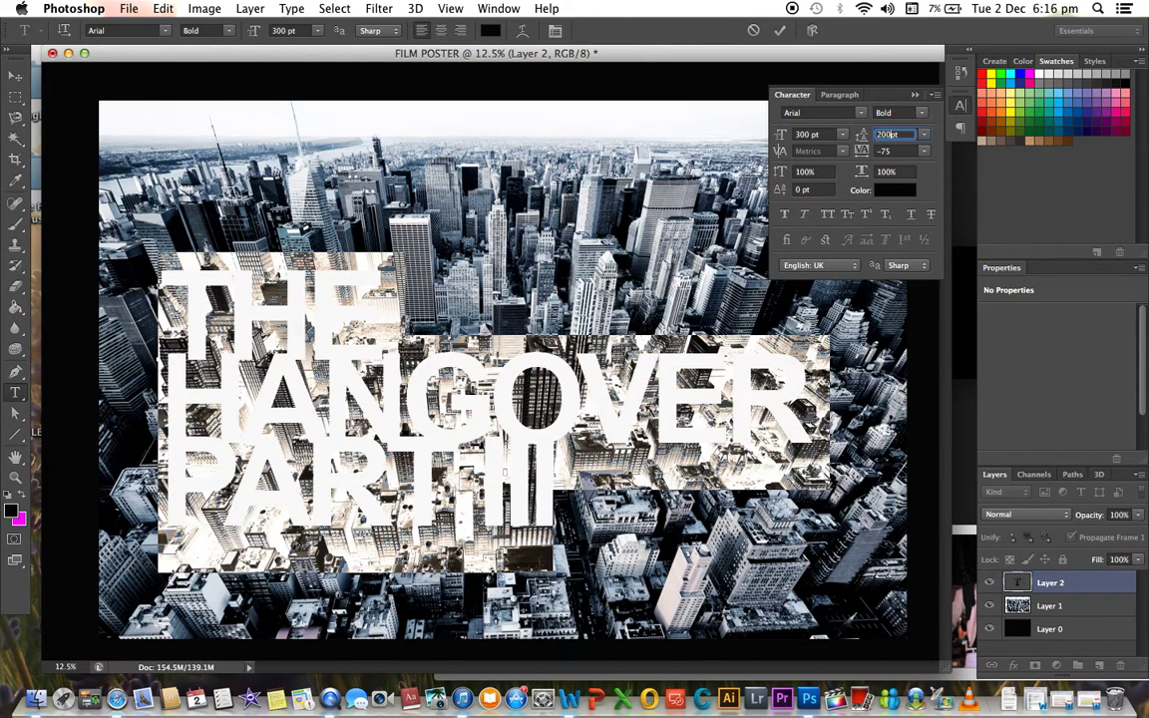
text(220)
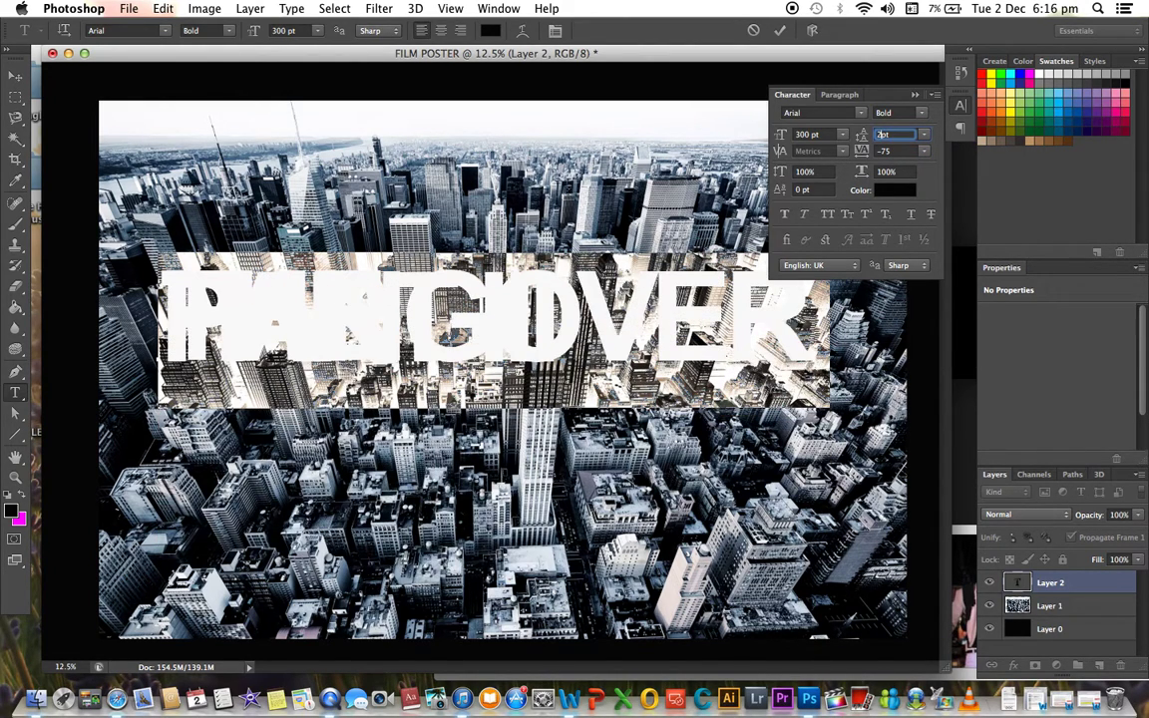
key(Return)
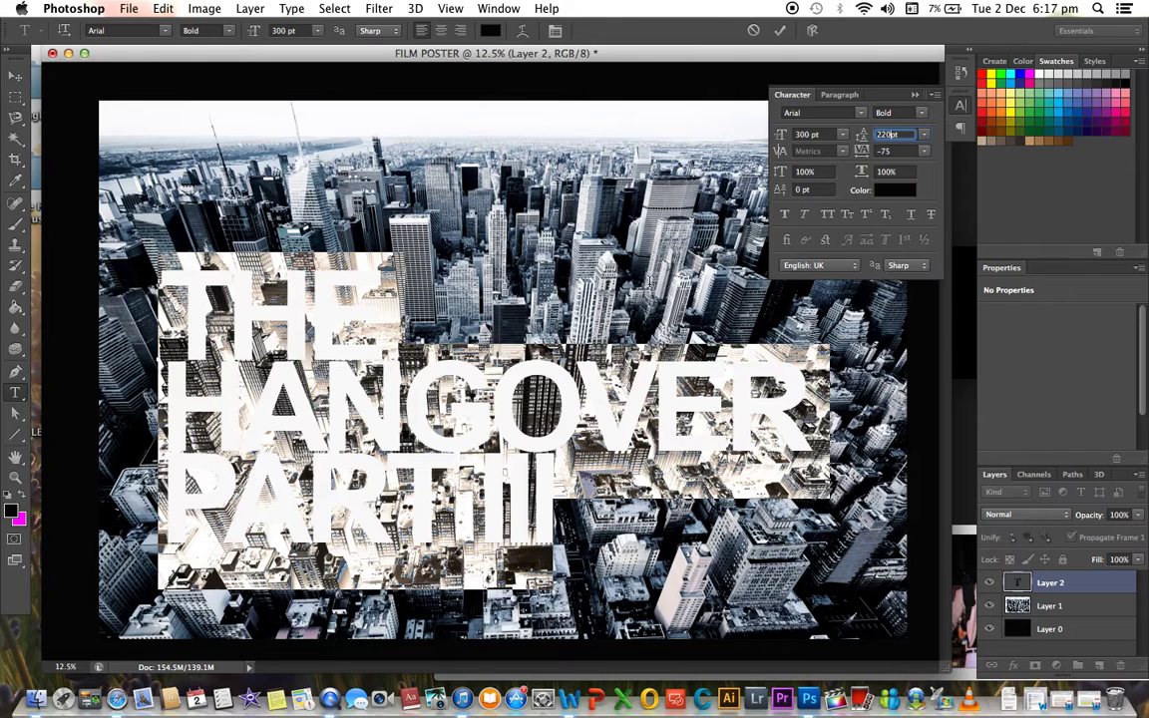
click(586, 232)
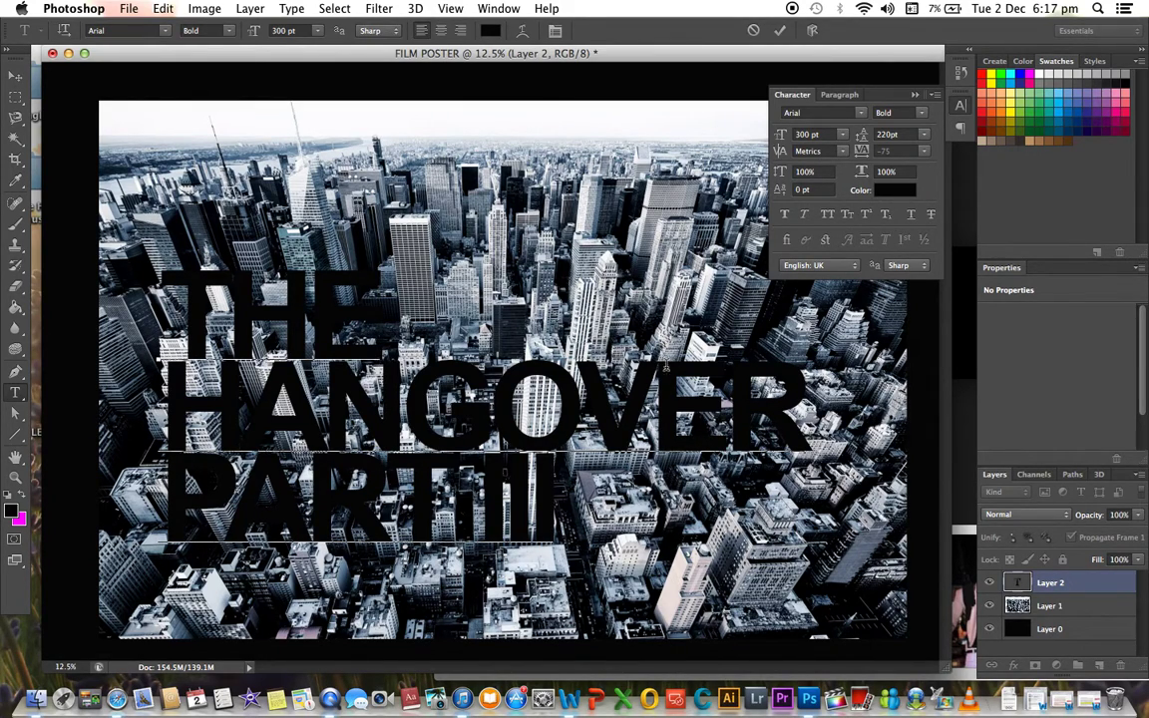
Move the skyline layer above the title text and clip it into the letters.
click(1084, 607)
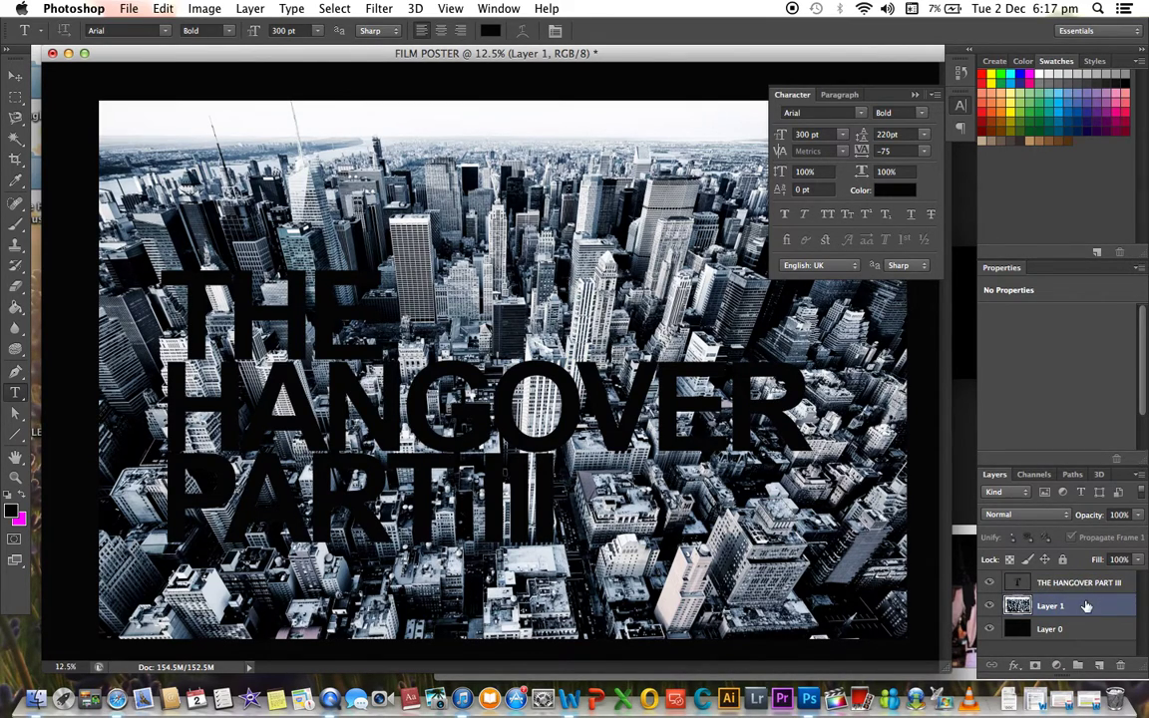
drag(1085, 606, 1077, 577)
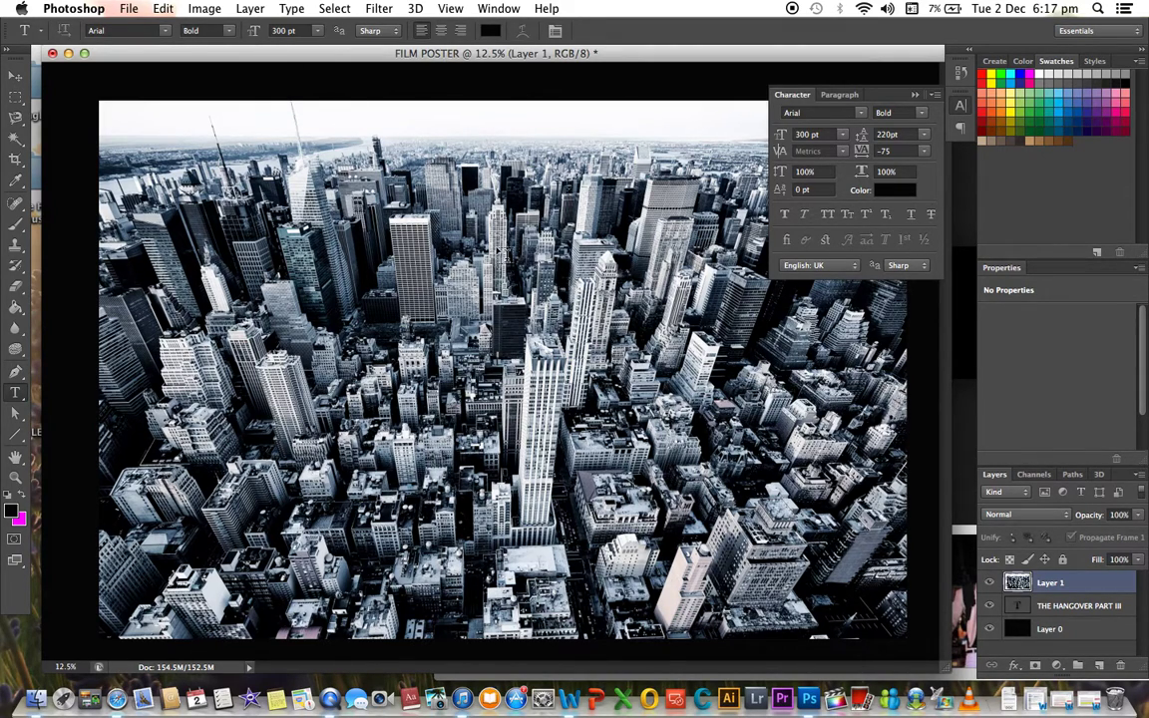
click(249, 9)
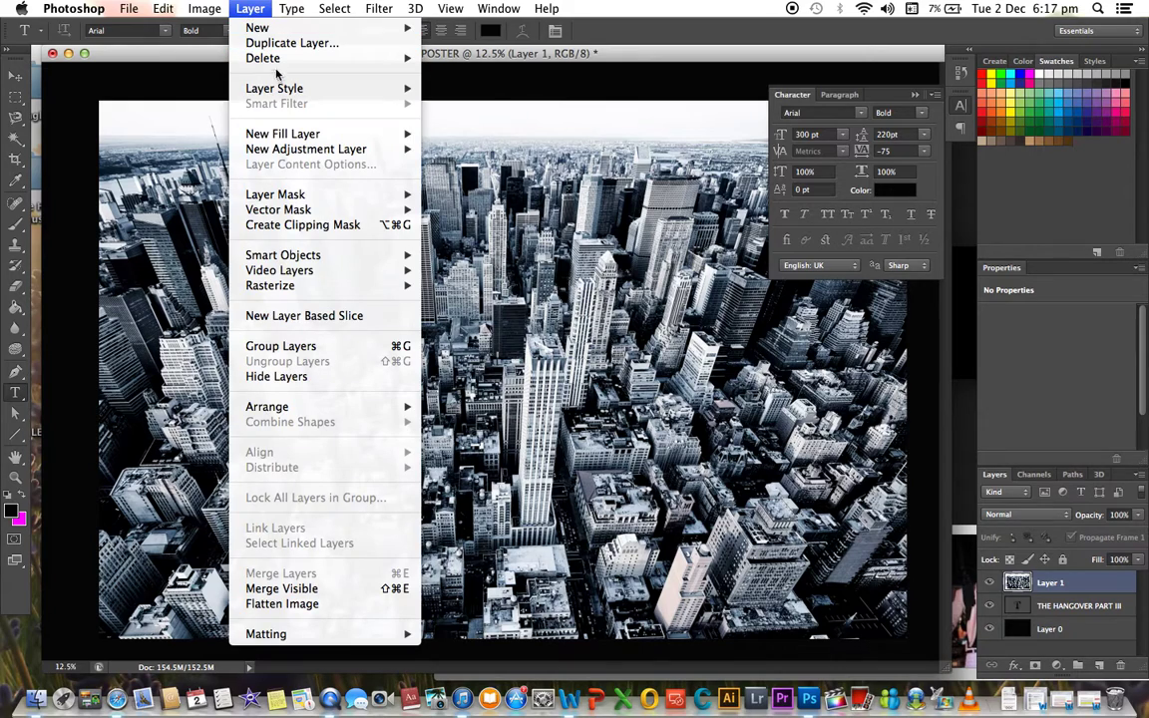
click(284, 227)
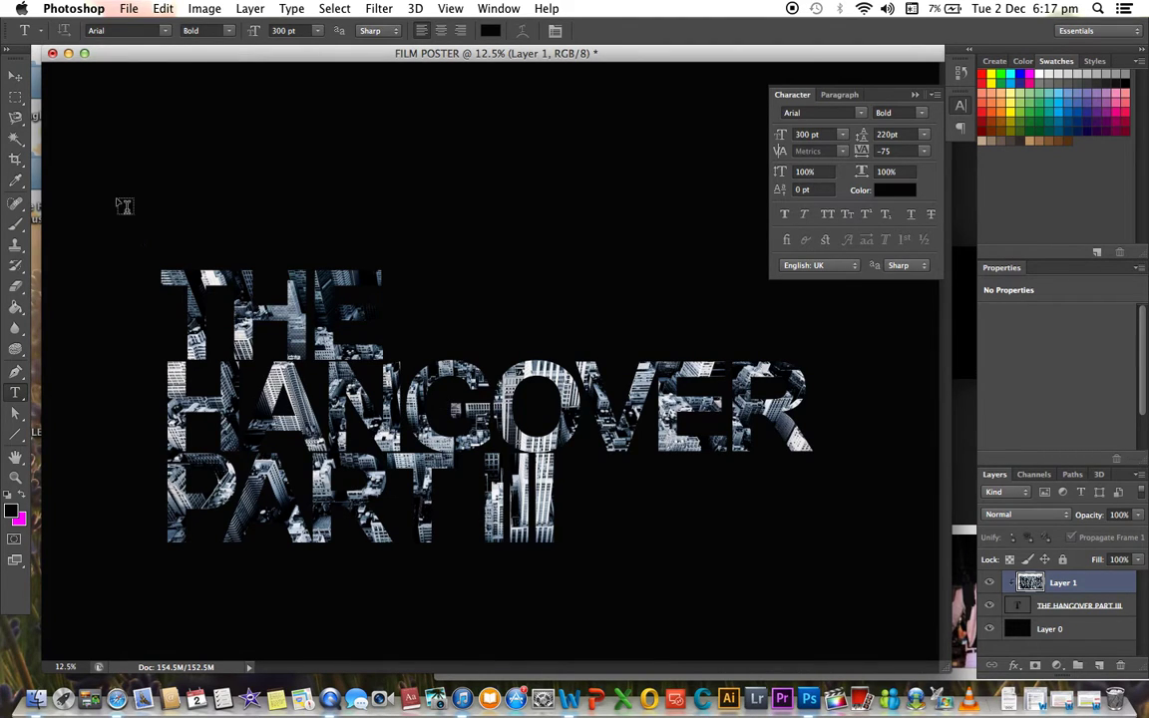
Reposition the city photo inside the letters and move the title block higher and slightly right.
click(15, 76)
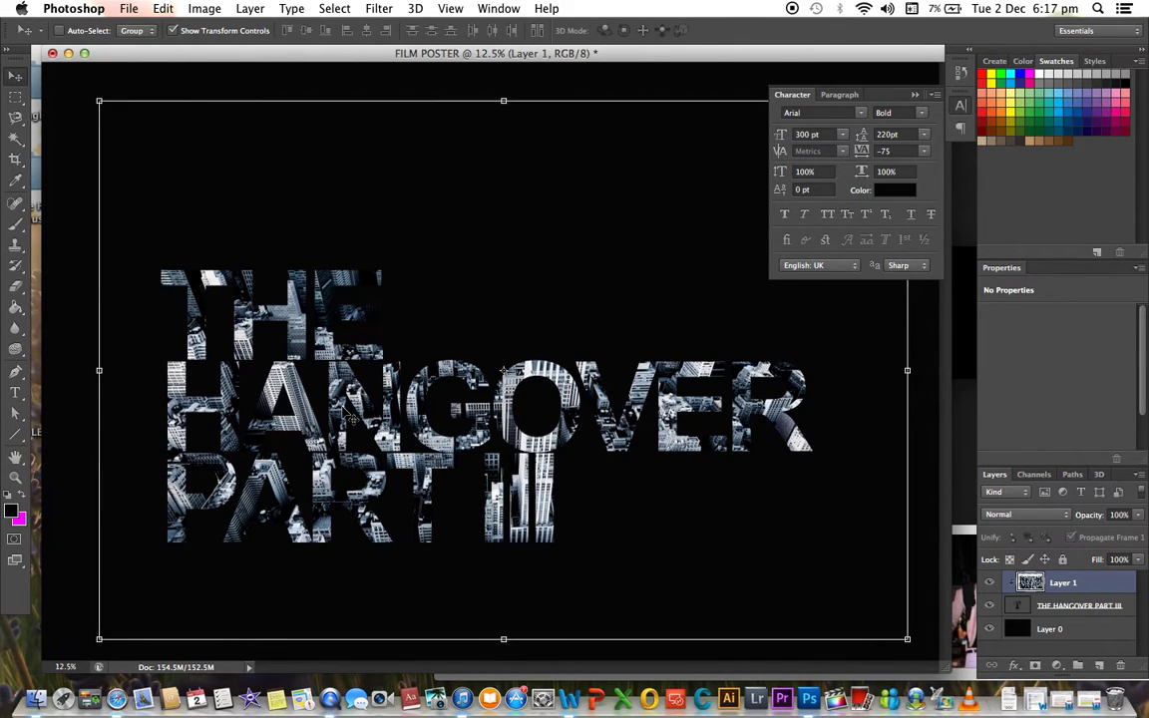
drag(335, 354, 323, 408)
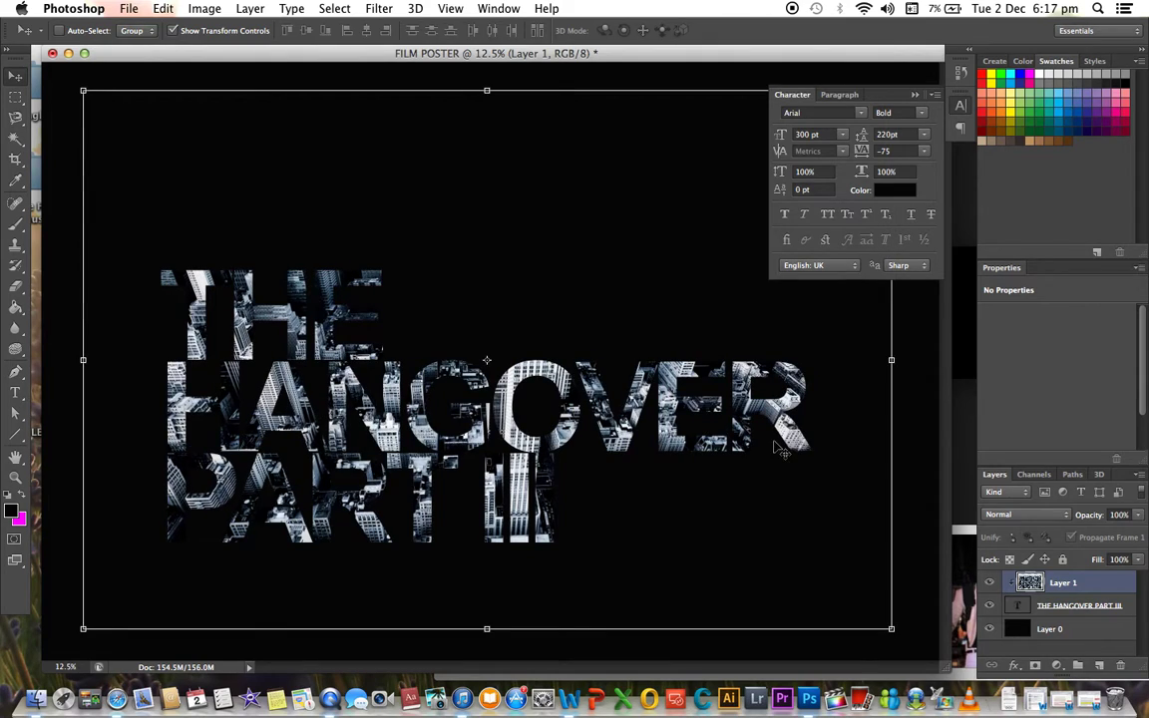
click(1120, 603)
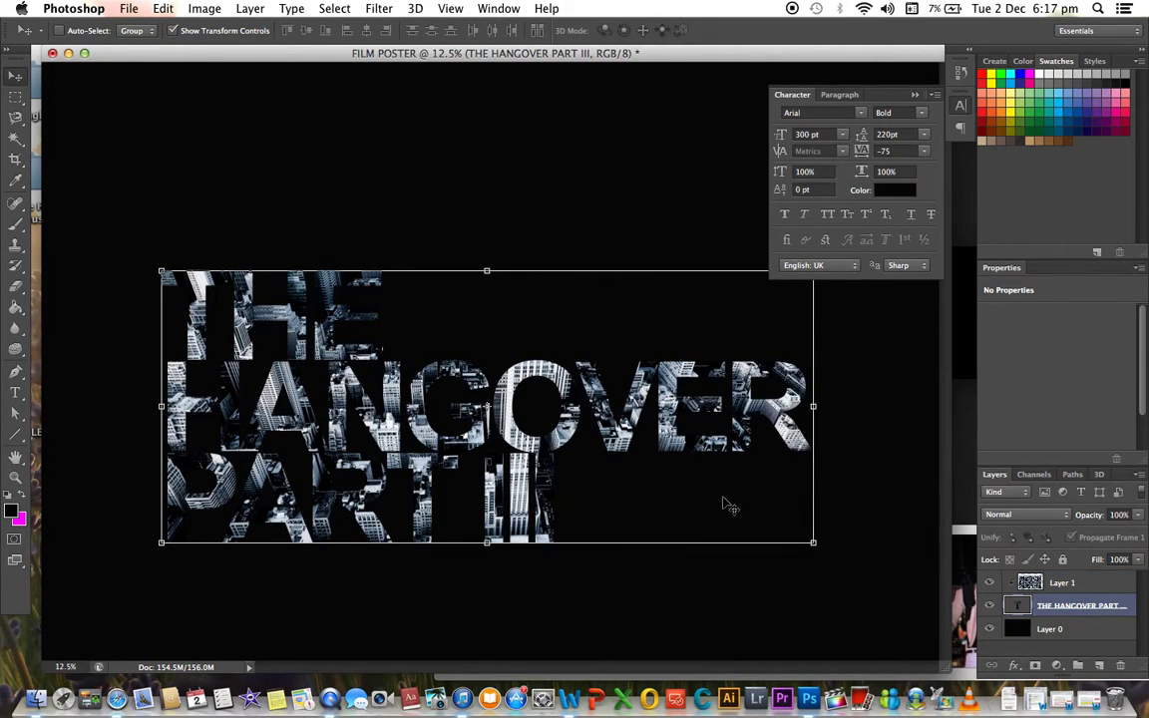
drag(718, 488, 759, 449)
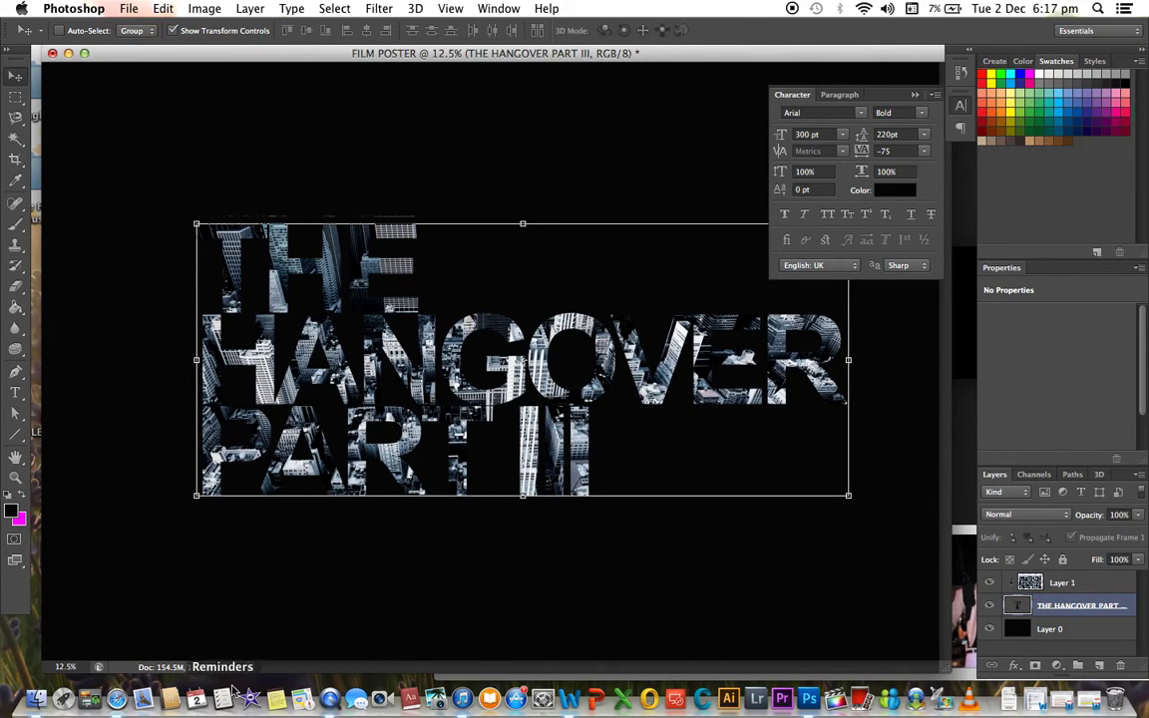
click(117, 698)
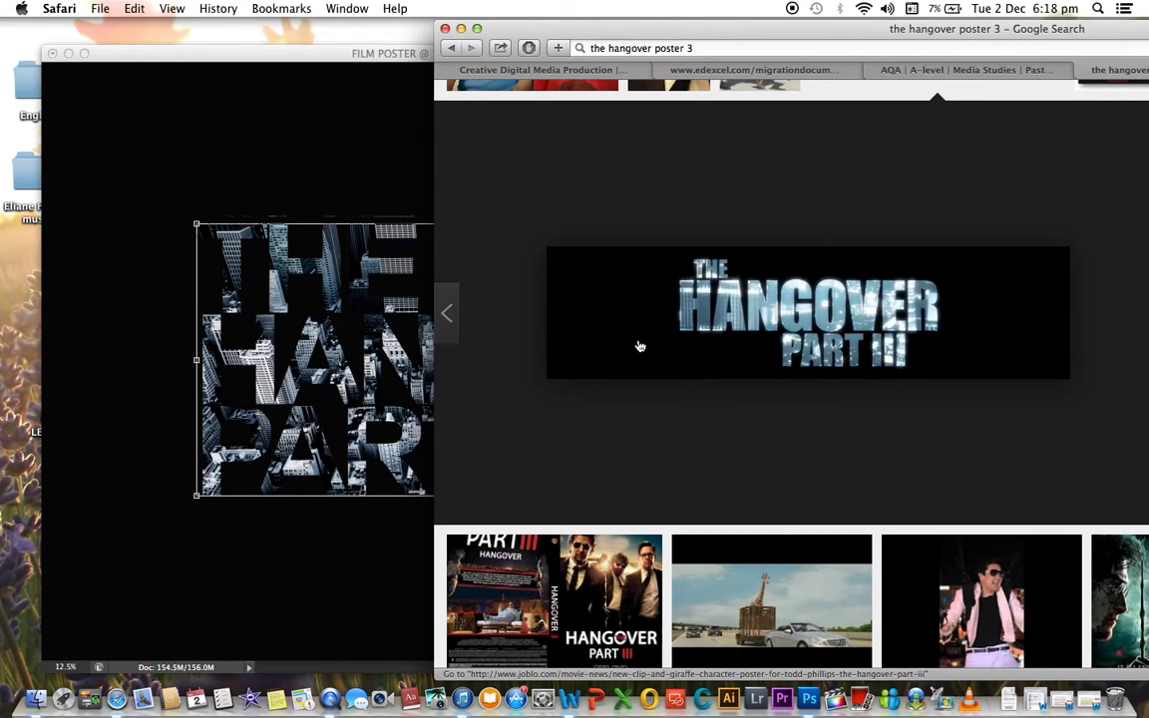
click(296, 321)
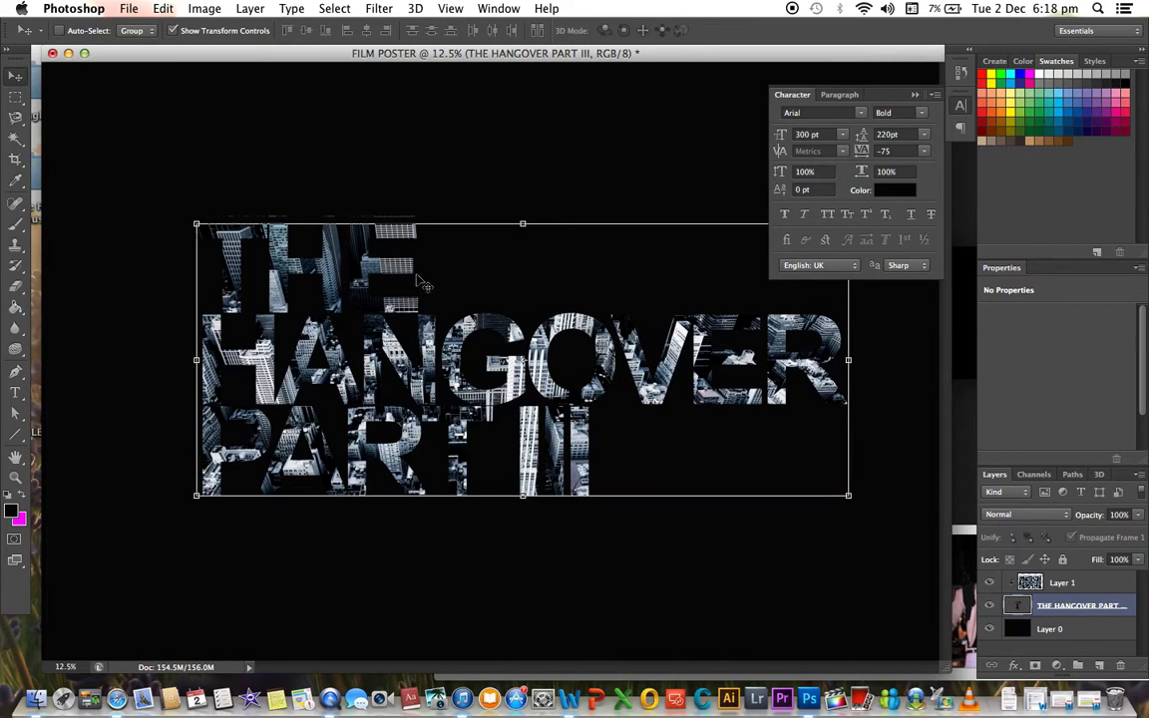
Enable Outer Glow on the title text and set its colour to pale yellow.
double_click(1130, 605)
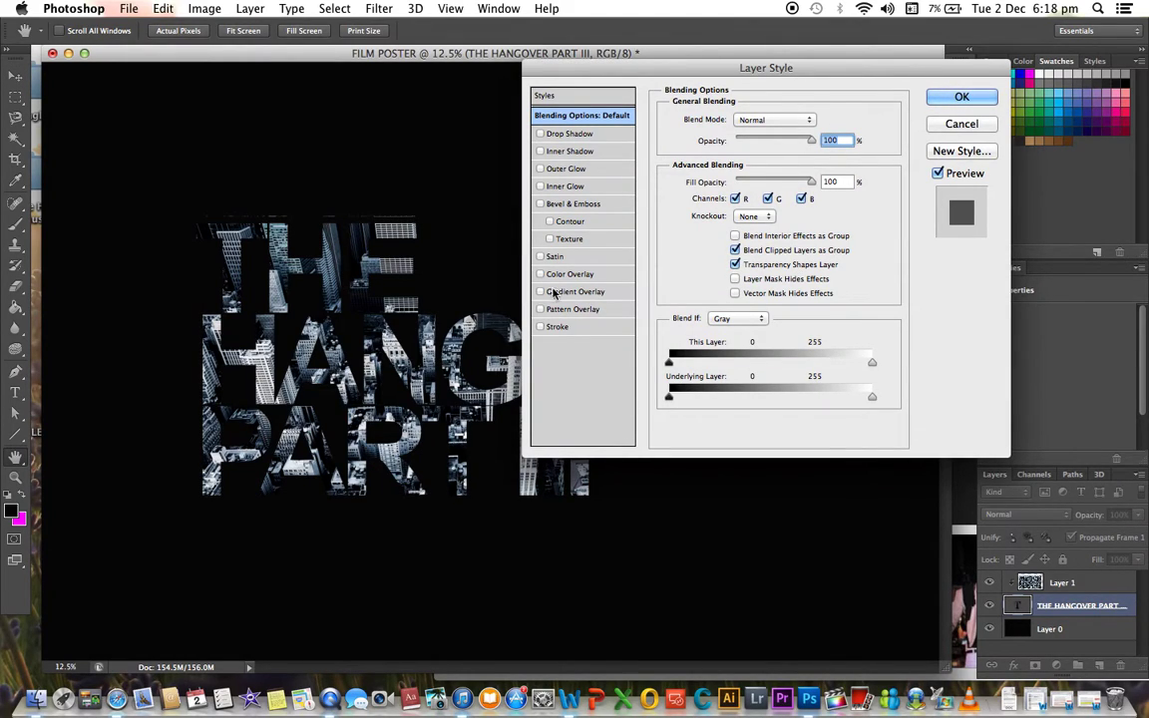
click(539, 169)
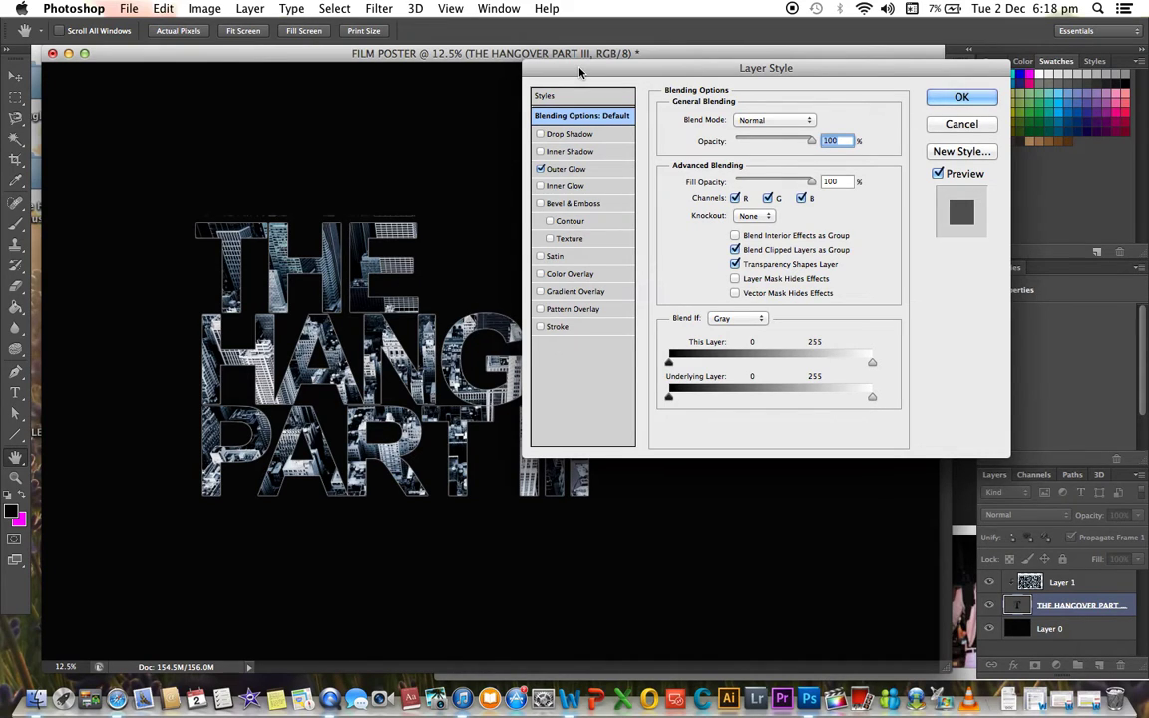
drag(613, 67, 546, 64)
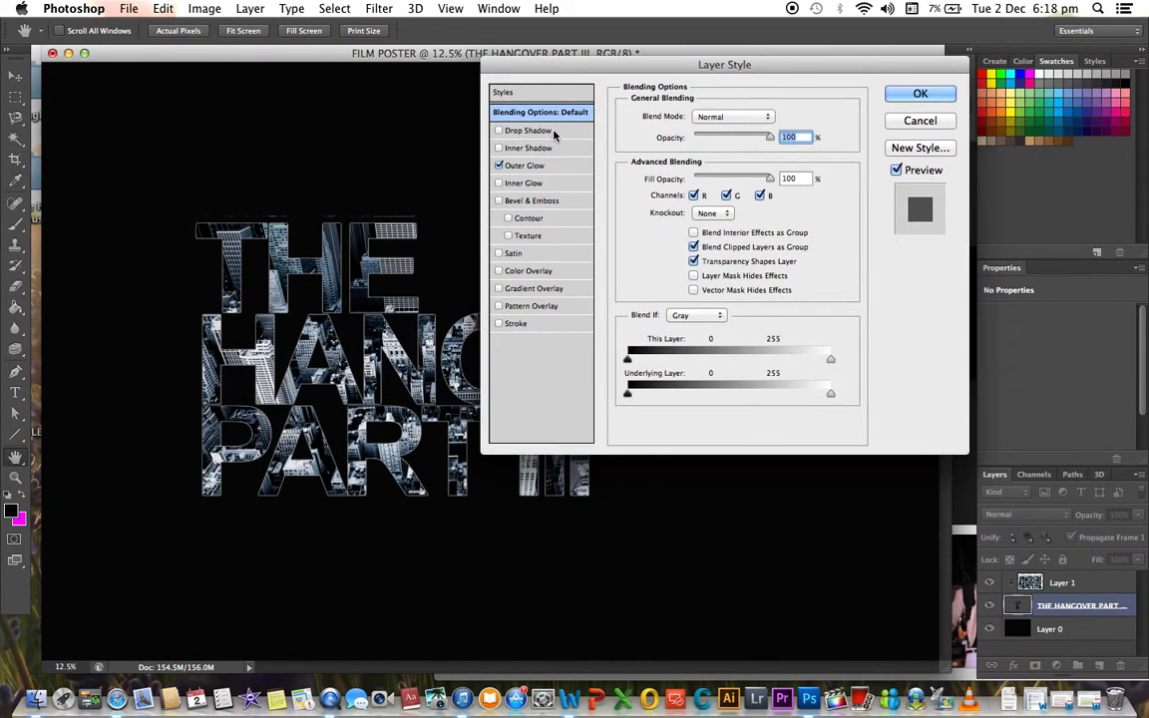
click(558, 166)
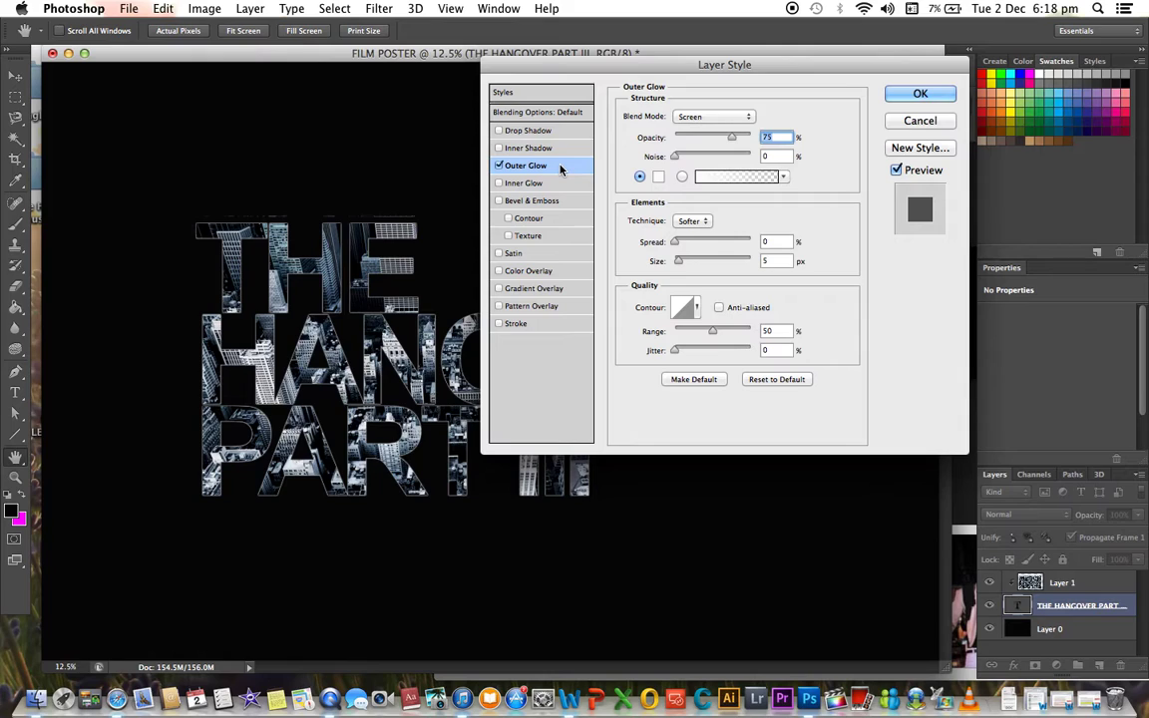
click(732, 176)
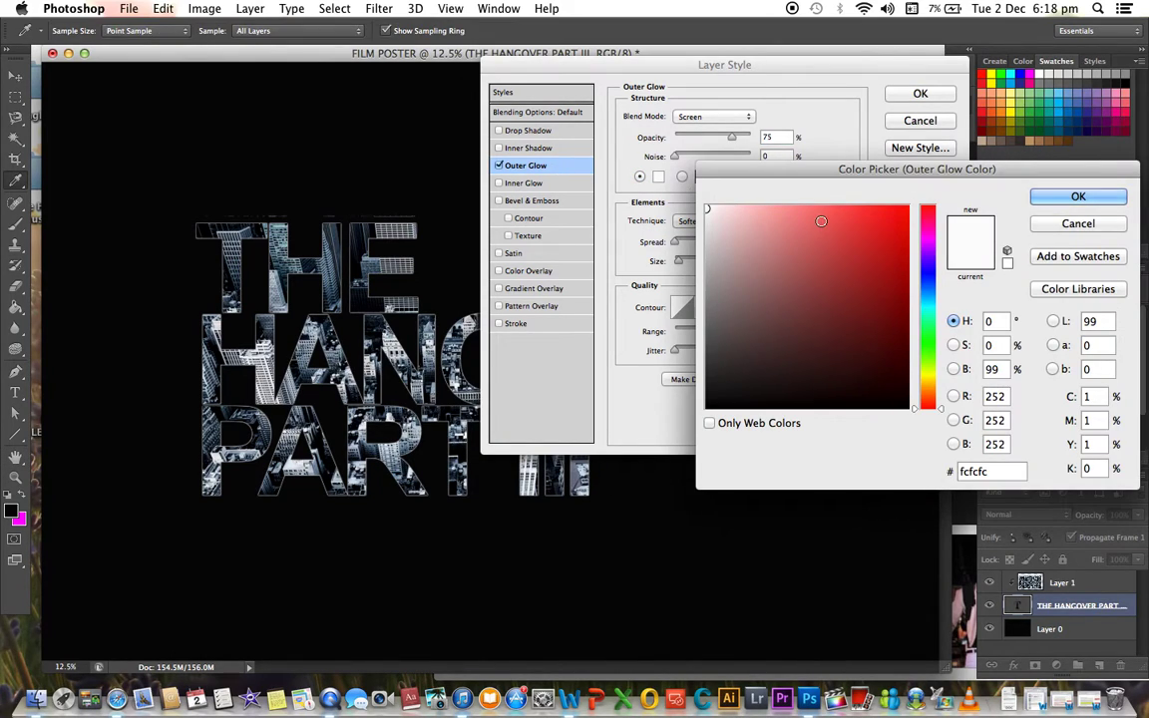
click(890, 214)
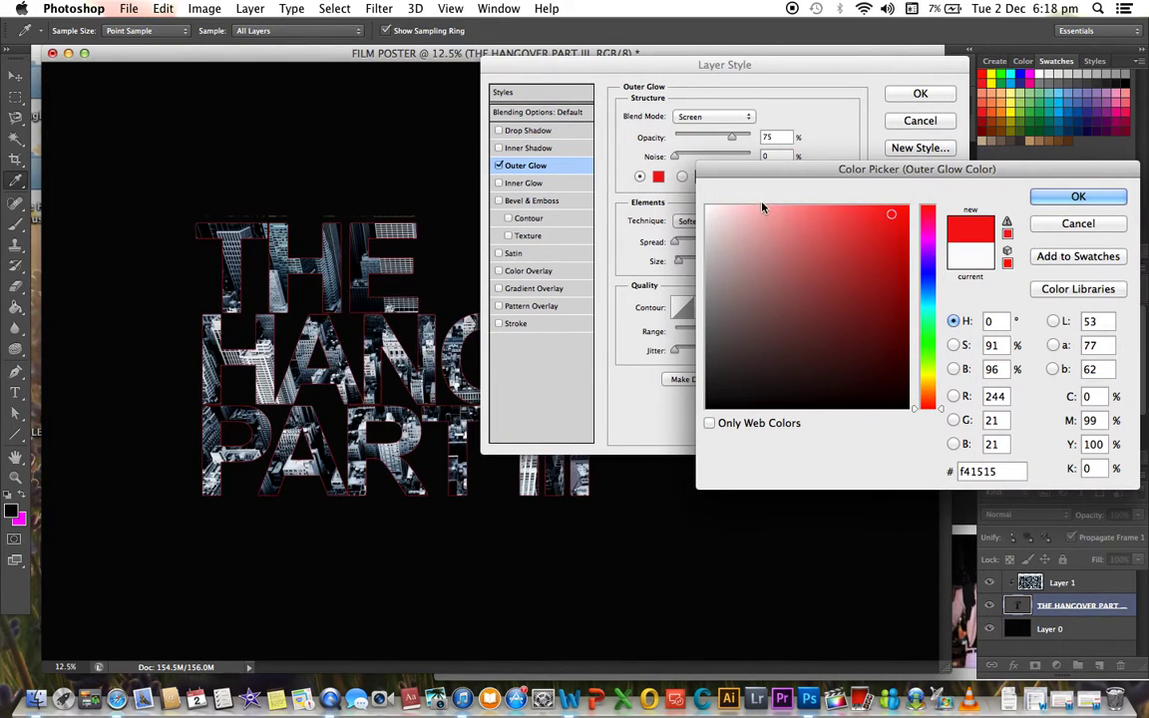
click(751, 212)
click(719, 256)
mouse_move(718, 257)
mouse_down()
mouse_move(711, 314)
mouse_move(714, 239)
mouse_up()
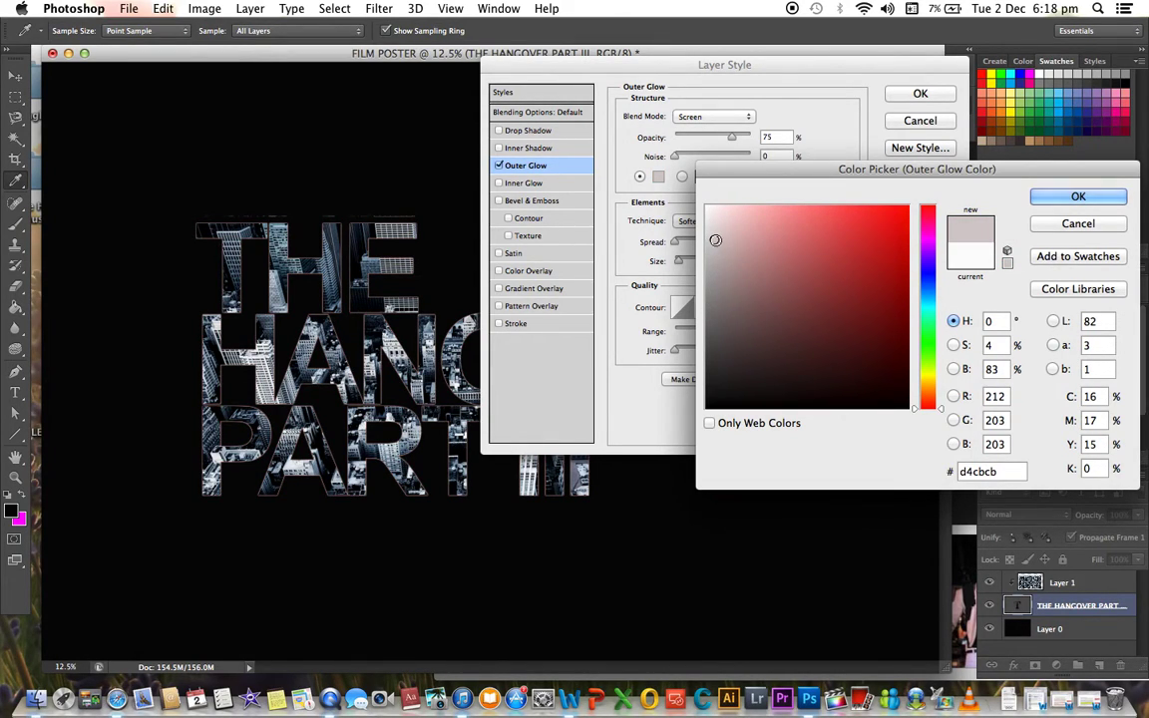
drag(927, 409, 927, 375)
click(754, 223)
drag(755, 223, 762, 208)
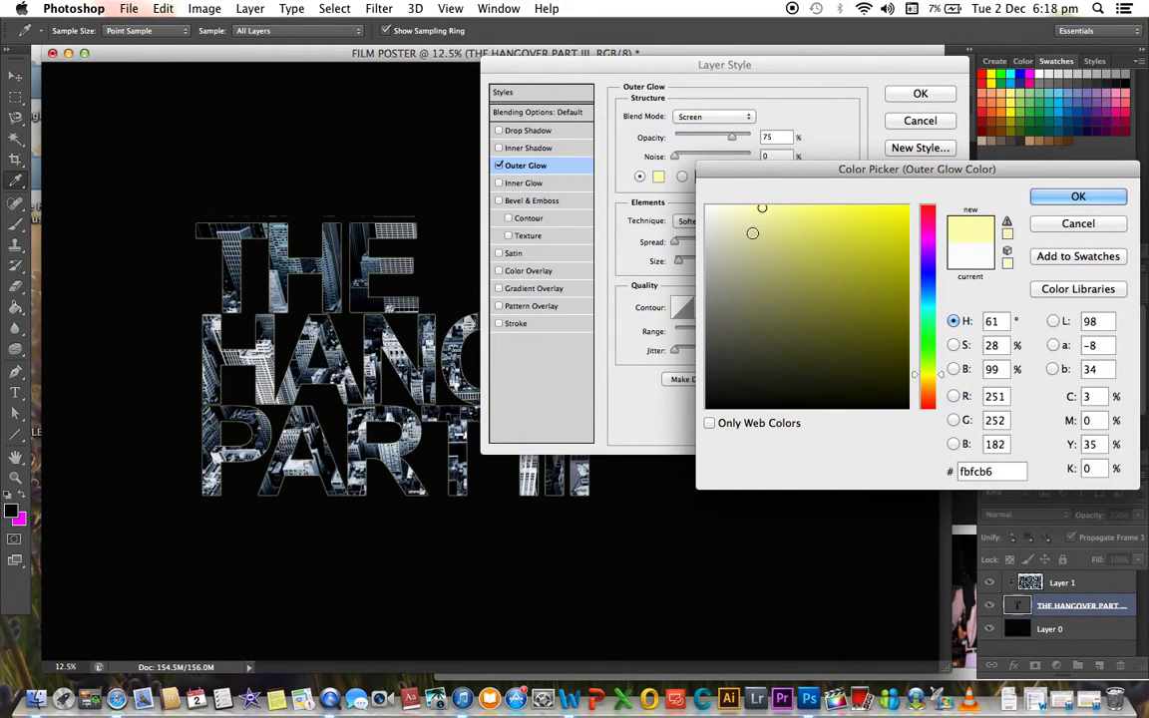
click(1077, 196)
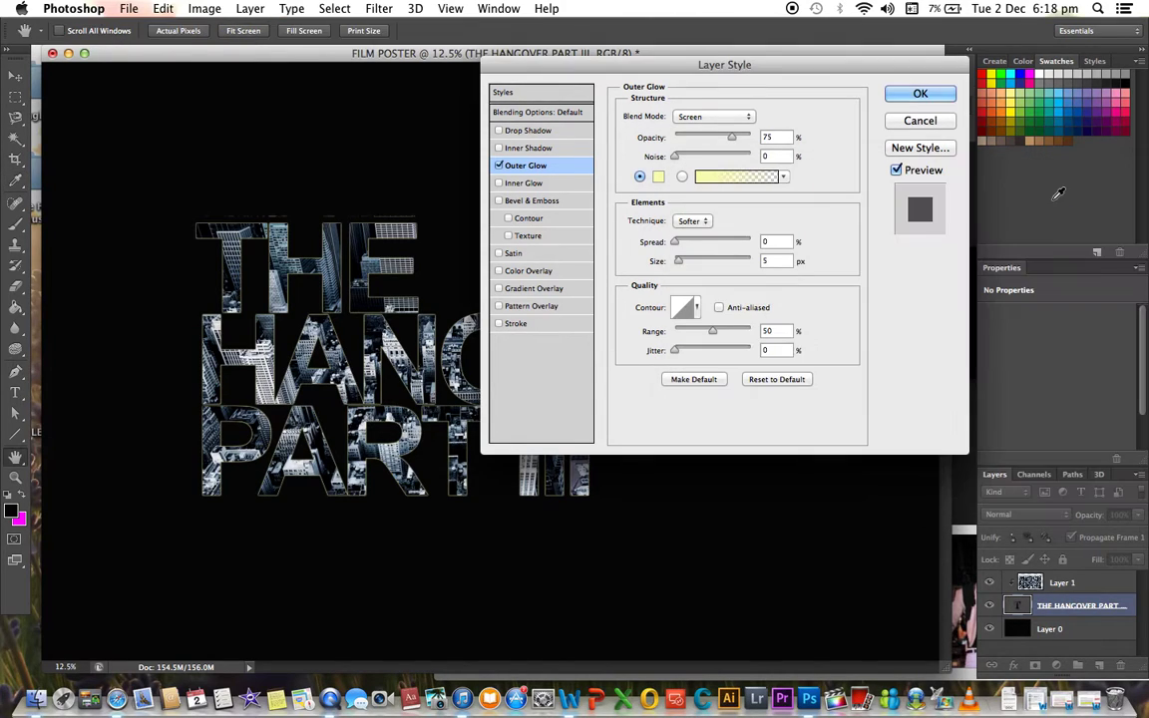
Set the glow to 14% spread and 6 px size with the Softer technique, and apply it.
mouse_move(674, 241)
mouse_down()
mouse_move(719, 241)
mouse_move(678, 263)
mouse_up()
click(679, 262)
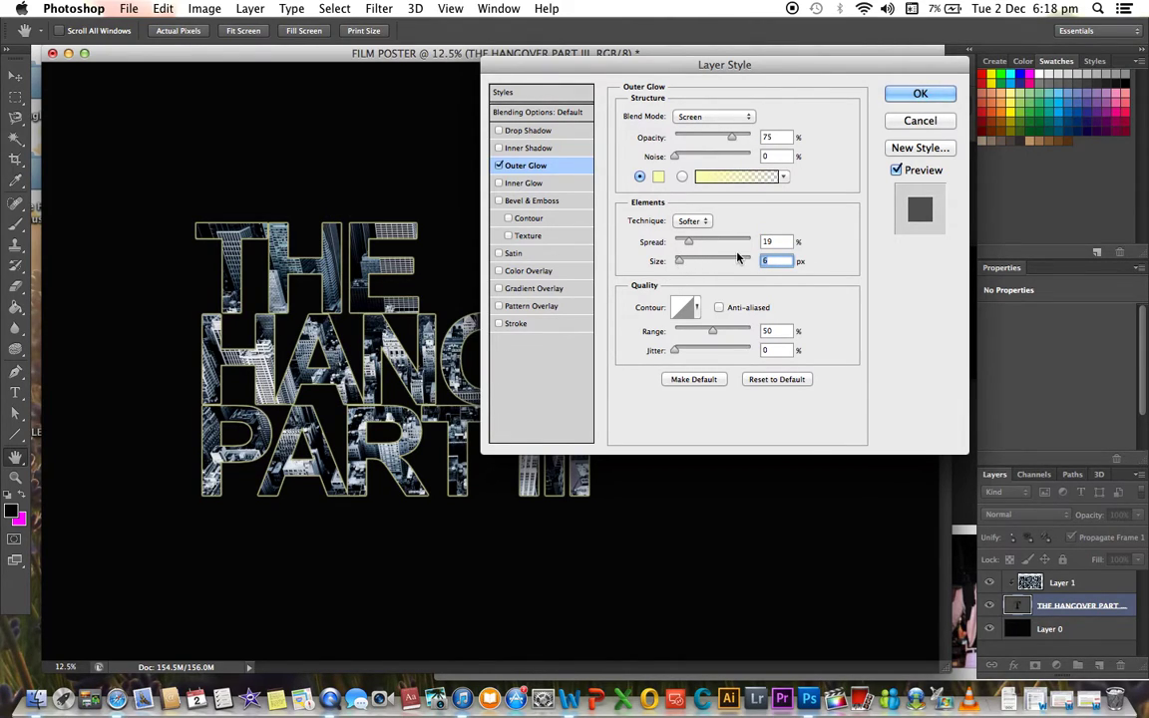
drag(688, 242, 684, 246)
click(703, 222)
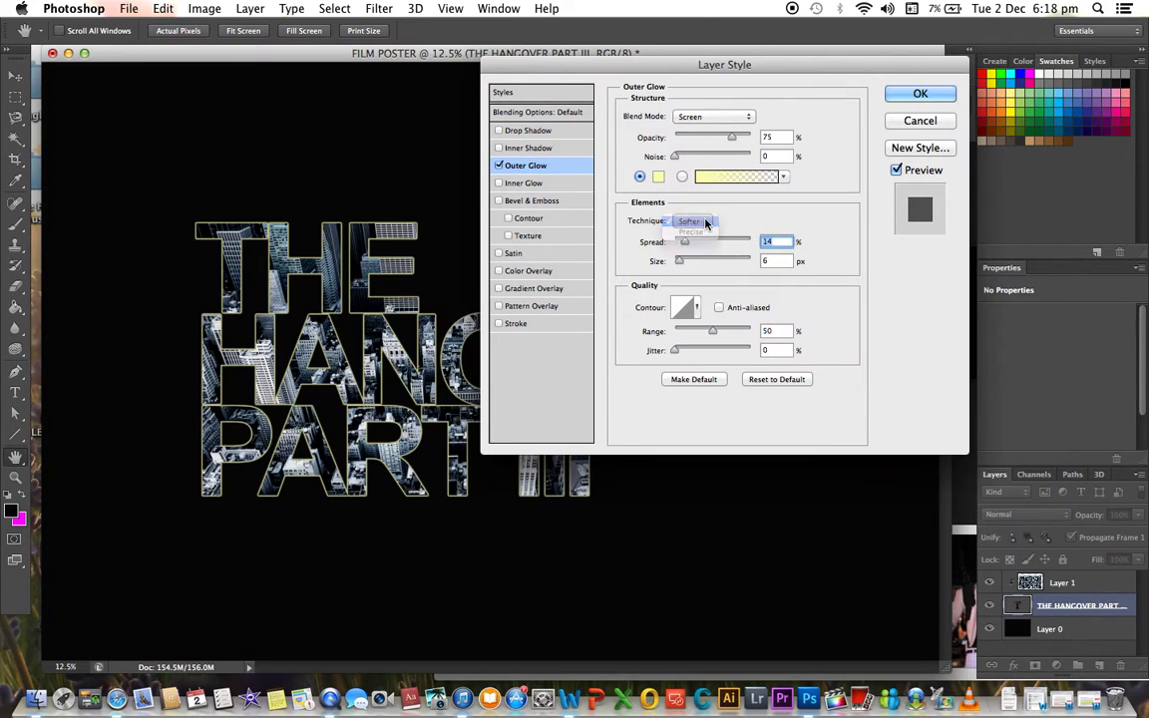
click(690, 221)
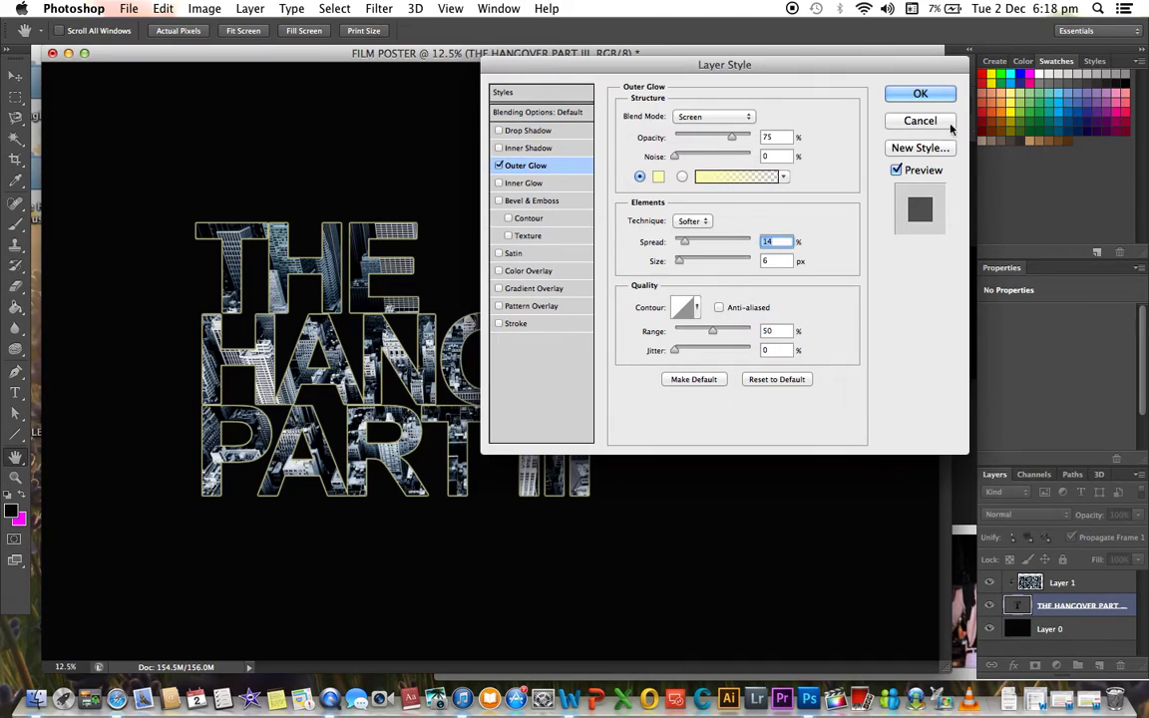
click(917, 94)
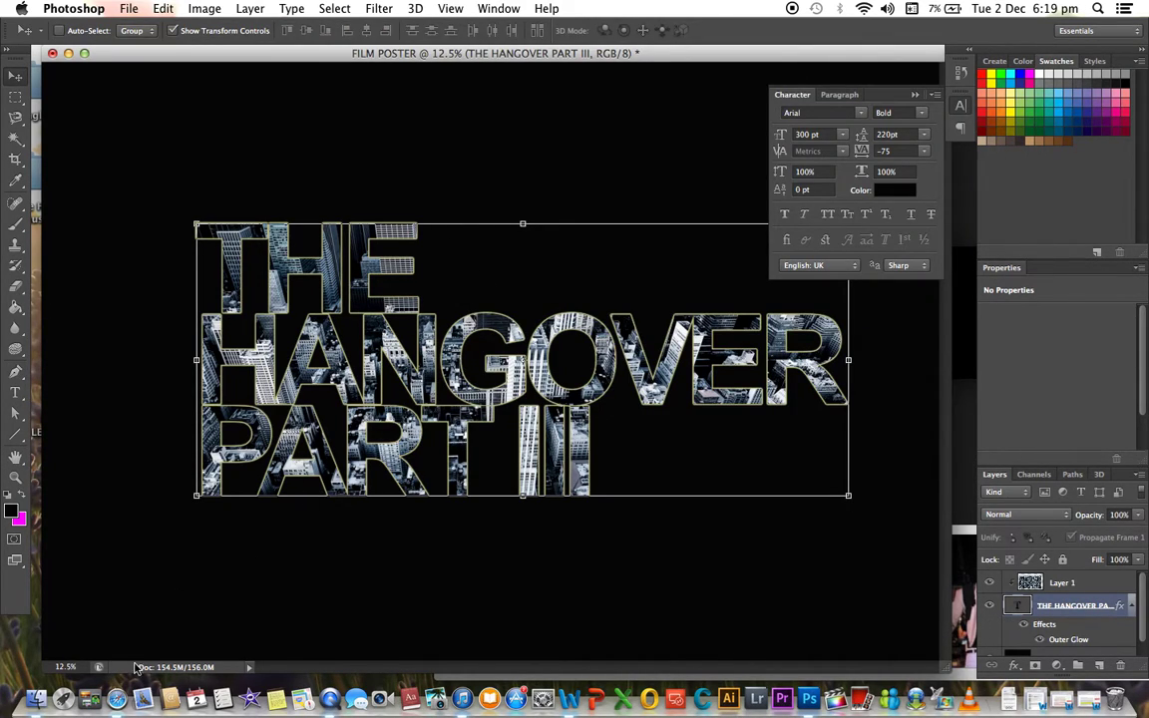
Check the Safari reference poster, then place the Type cursor before PART to indent PART III.
click(117, 698)
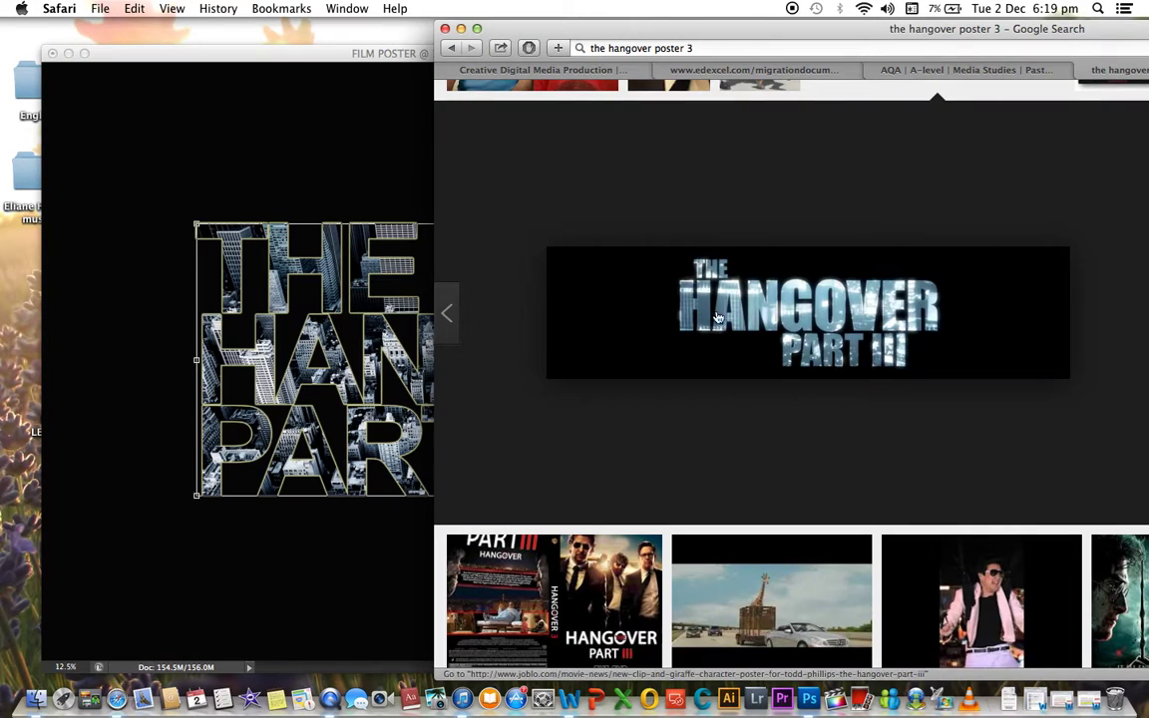
click(413, 447)
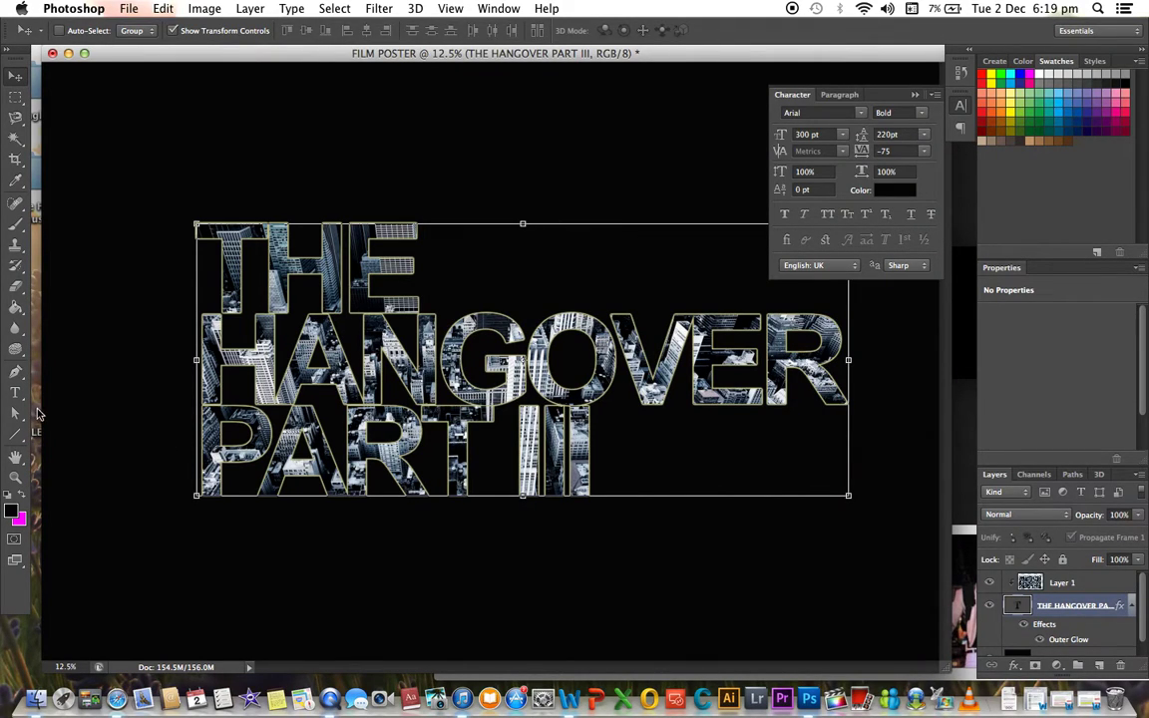
click(15, 393)
click(204, 445)
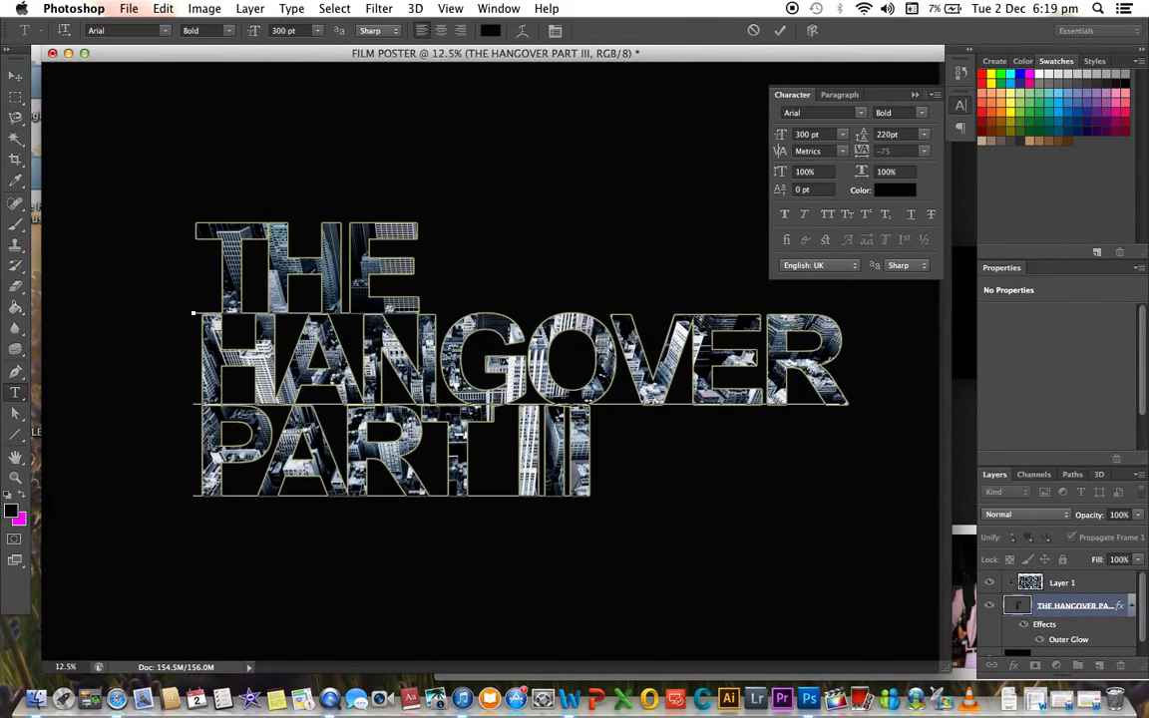